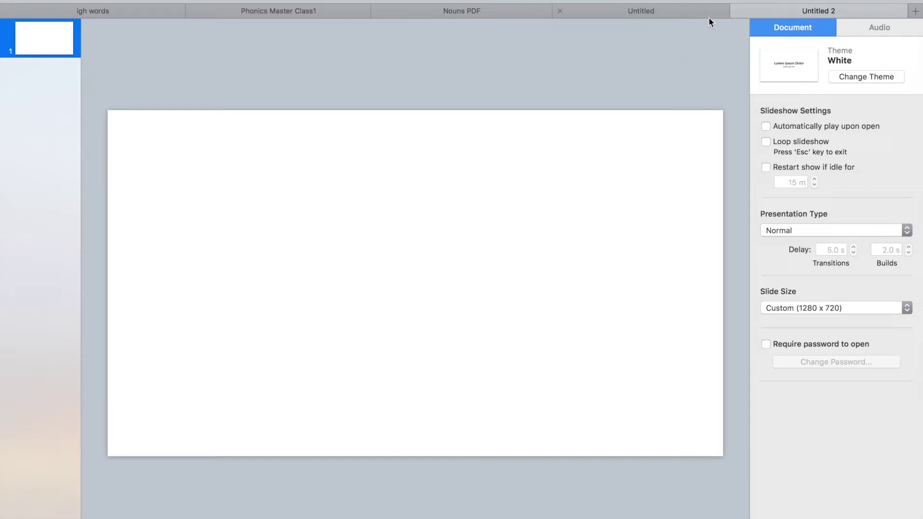
Add a rounded square to the blank slide and enlarge it in the slide's upper-left area
{"action": "left_click", "coordinate": [690, 13]}
{"action": "left_click", "coordinate": [788, 15]}
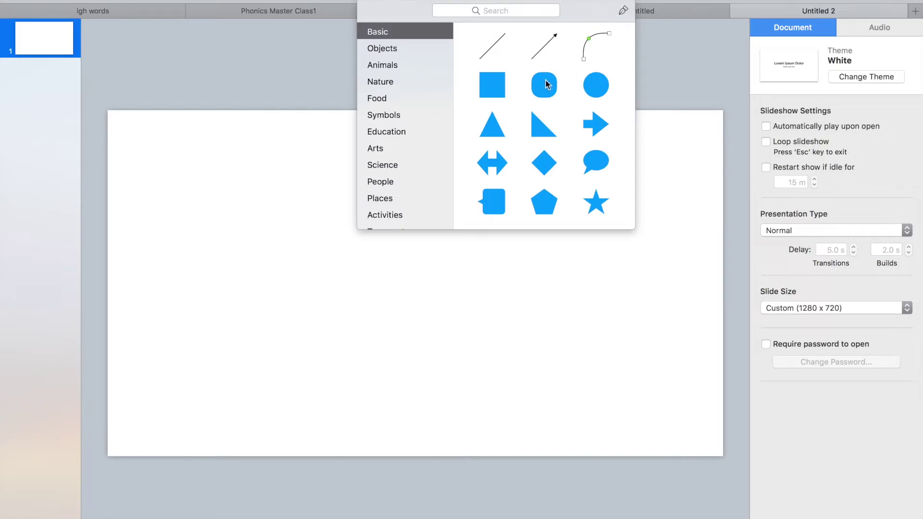
{"action": "left_click", "coordinate": [544, 85]}
{"action": "left_click_drag", "start_coordinate": [426, 278], "coordinate": [295, 284]}
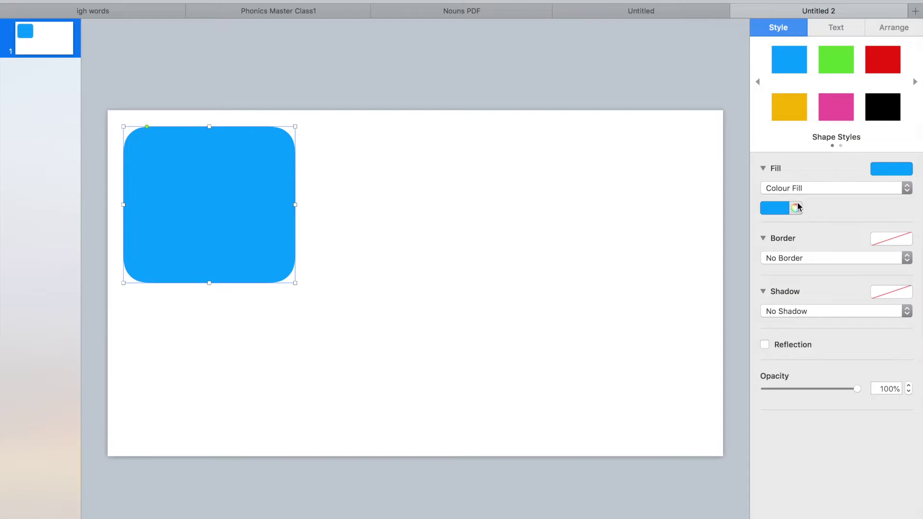
Fill the rounded square with the Carnation pink pencil colour
{"action": "left_click", "coordinate": [797, 207]}
{"action": "left_click", "coordinate": [913, 254]}
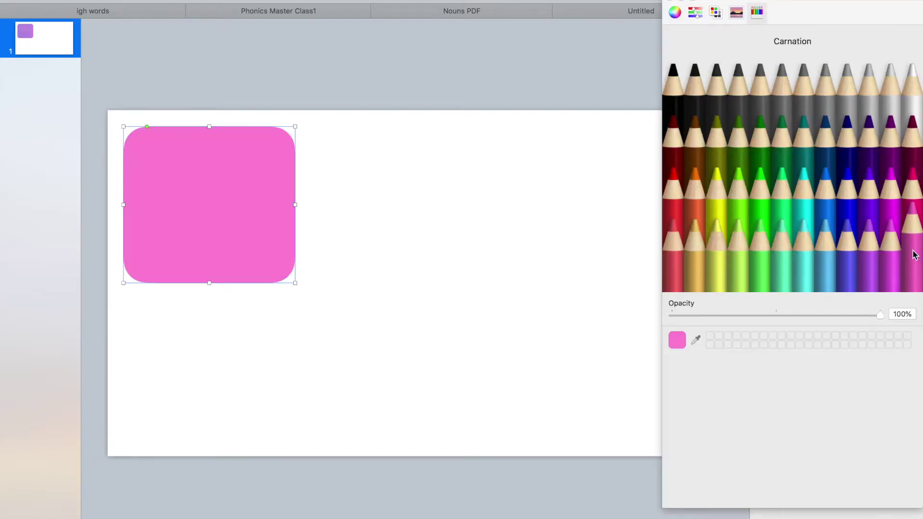
{"action": "left_click", "coordinate": [671, 2]}
Give the pink square a 7 pt black line border and a Curved Shadow
{"action": "left_click", "coordinate": [799, 260]}
{"action": "left_click", "coordinate": [795, 269]}
{"action": "left_click", "coordinate": [814, 327]}
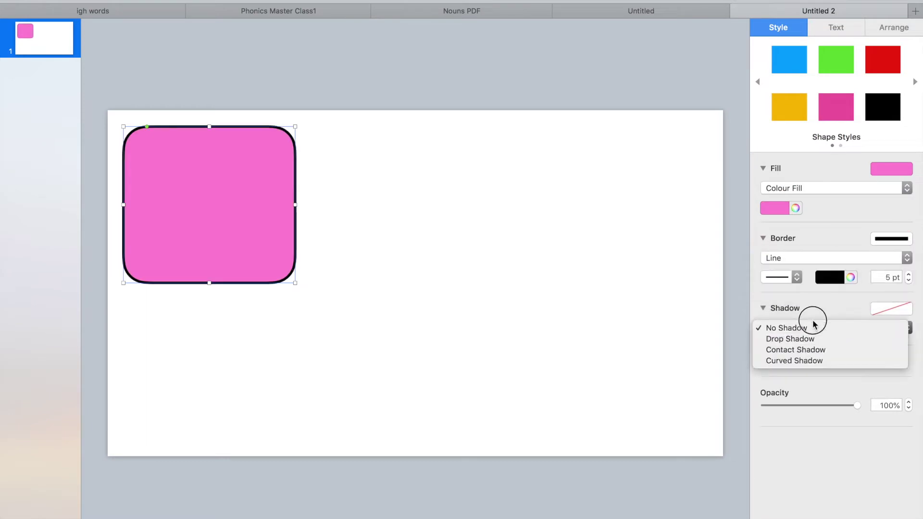
{"action": "left_click", "coordinate": [815, 362]}
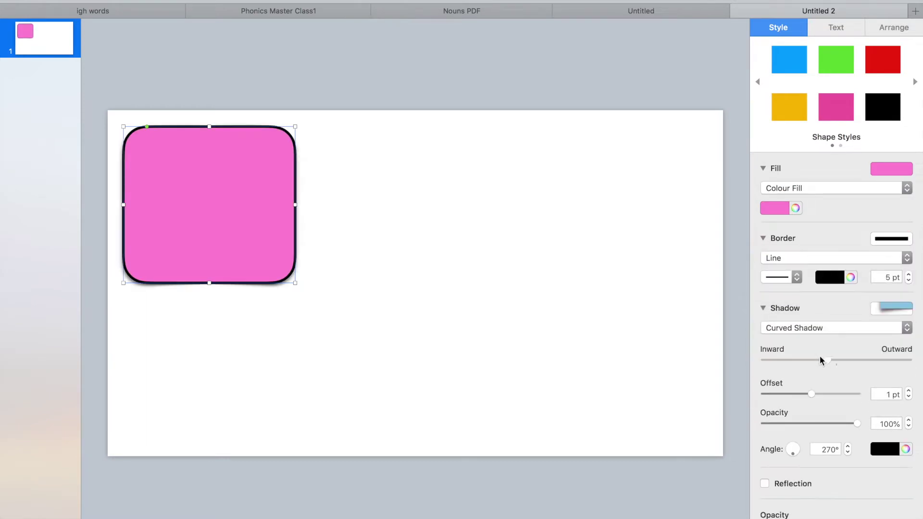
{"action": "left_click", "coordinate": [909, 275]}
{"action": "left_click", "coordinate": [908, 275]}
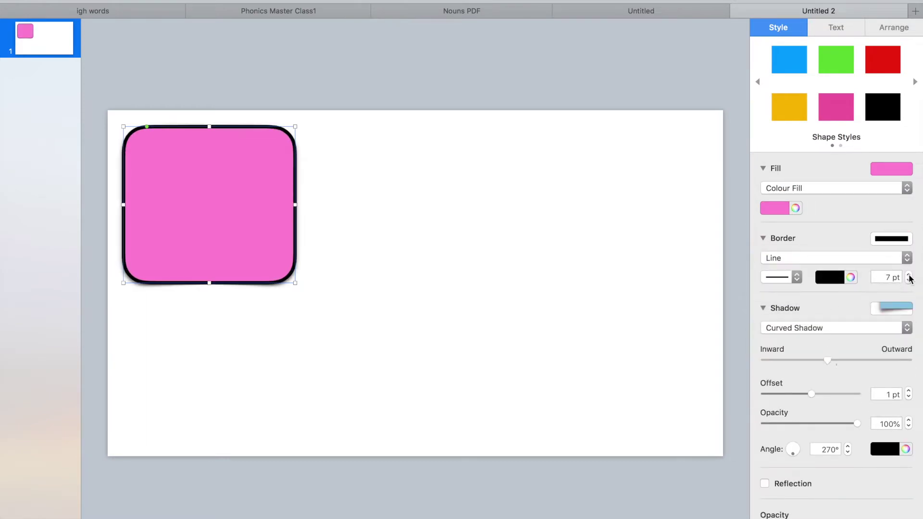
{"action": "left_click", "coordinate": [534, 225]}
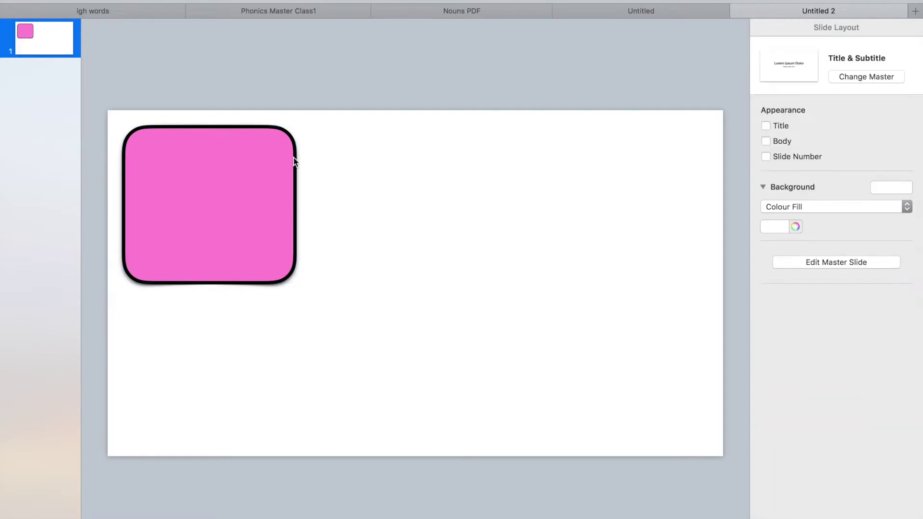
Duplicate the pink square, place the copy to its right and shrink it to a small tile, deleting any extra copy
{"action": "left_click", "coordinate": [276, 167]}
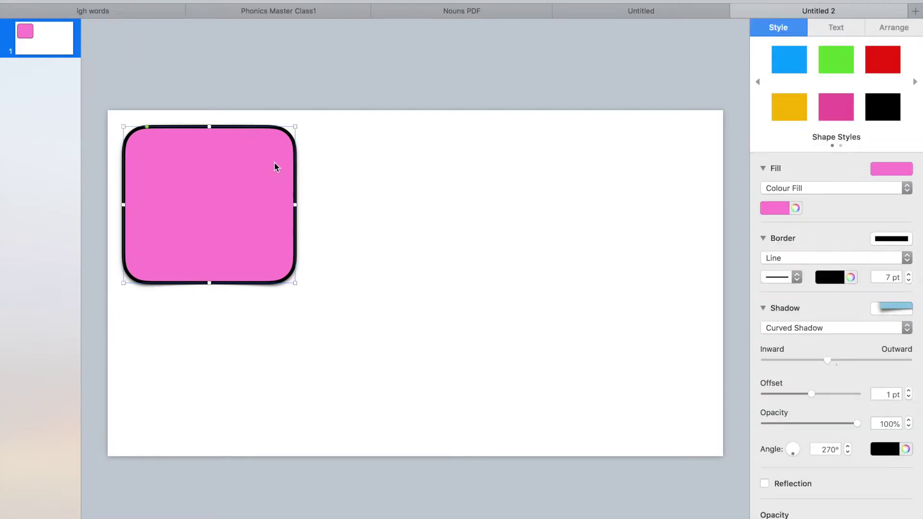
{"action": "key", "text": "super+d"}
{"action": "left_click_drag", "start_coordinate": [275, 163], "coordinate": [498, 166]}
{"action": "left_click_drag", "start_coordinate": [525, 288], "coordinate": [422, 197]}
{"action": "left_click_drag", "start_coordinate": [398, 160], "coordinate": [402, 202]}
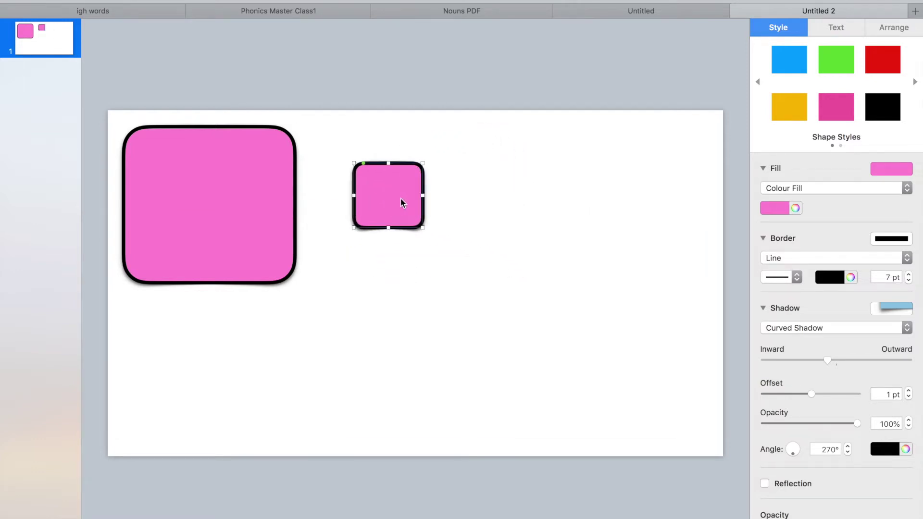
{"action": "left_click_drag", "start_coordinate": [403, 202], "coordinate": [490, 197]}
{"action": "key", "text": "Delete"}
Set the small tile's text font to HVD Comic Serif Pro at 87 pt
{"action": "left_click", "coordinate": [408, 185]}
{"action": "left_click", "coordinate": [836, 28]}
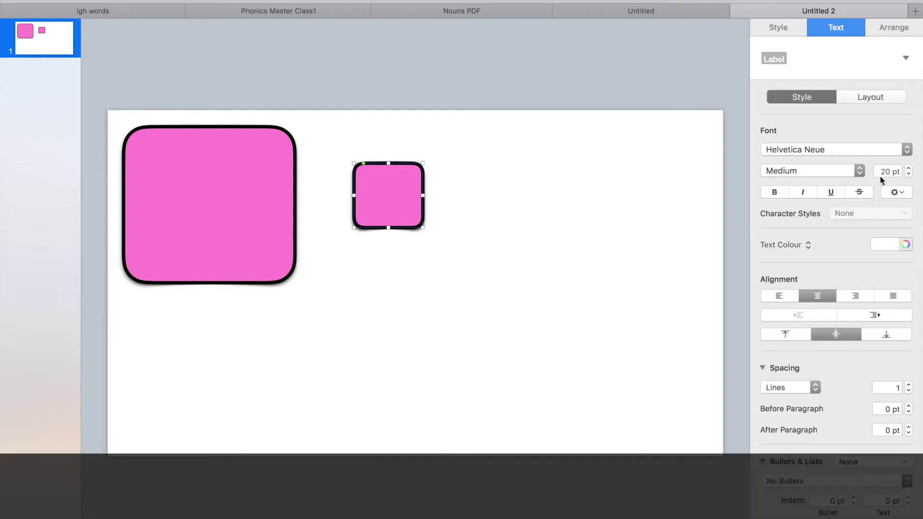
{"action": "left_click", "coordinate": [865, 148]}
{"action": "left_click", "coordinate": [890, 319]}
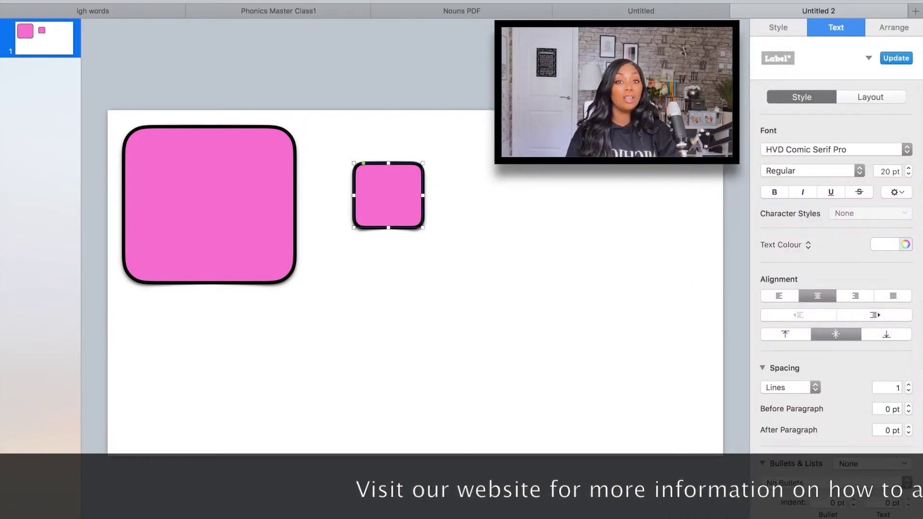
{"action": "double_click", "coordinate": [881, 172]}
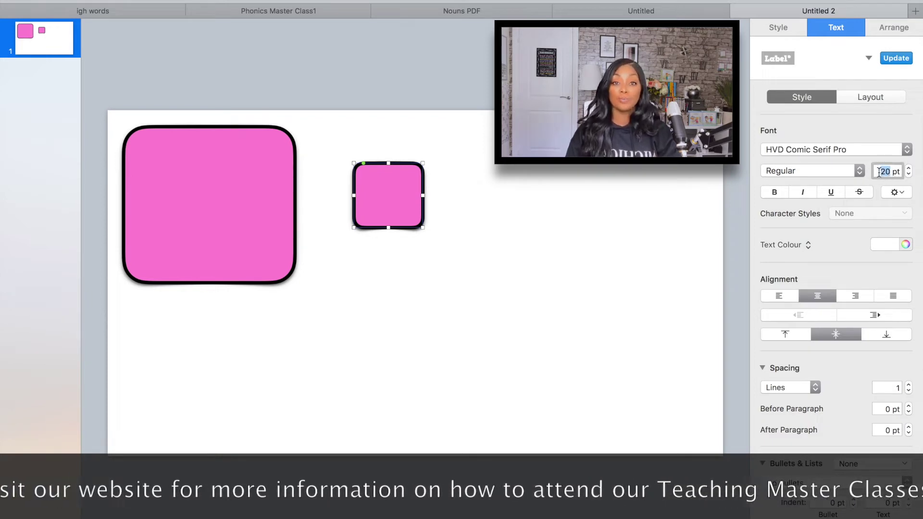
{"action": "type", "text": "87"}
{"action": "key", "text": "Return"}
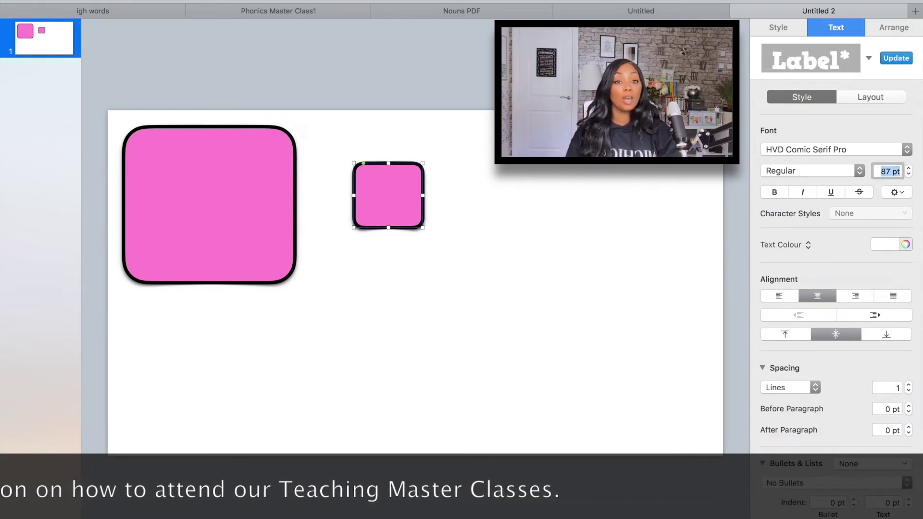
Enter "igh" in the small tile and enlarge the tile until the text fits
{"action": "double_click", "coordinate": [399, 189]}
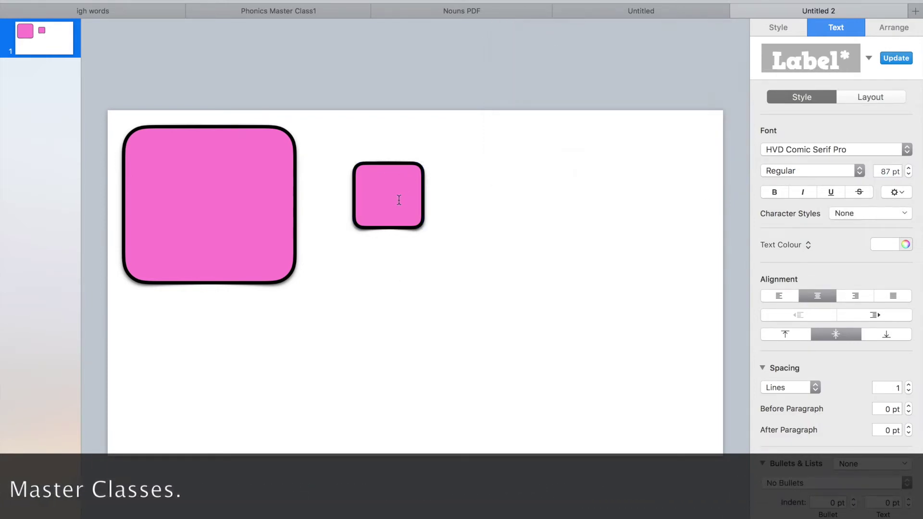
{"action": "left_click", "coordinate": [394, 196]}
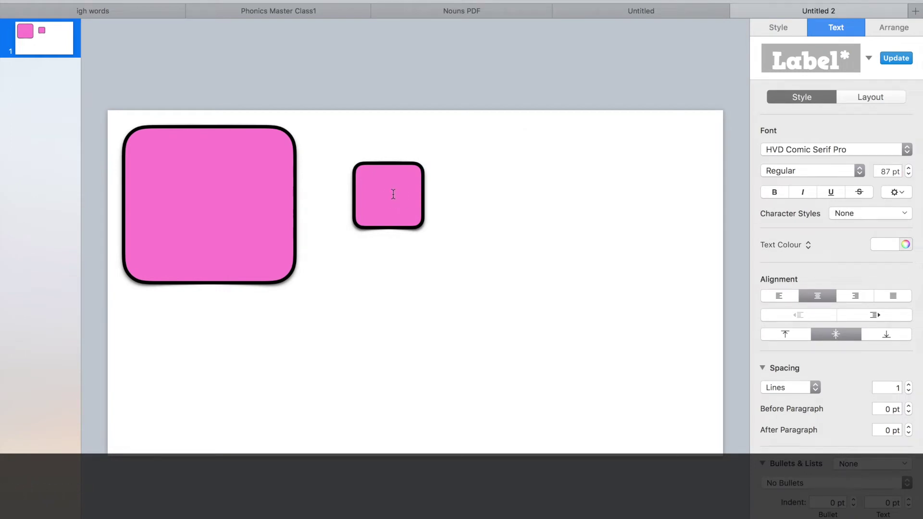
{"action": "left_click", "coordinate": [382, 171]}
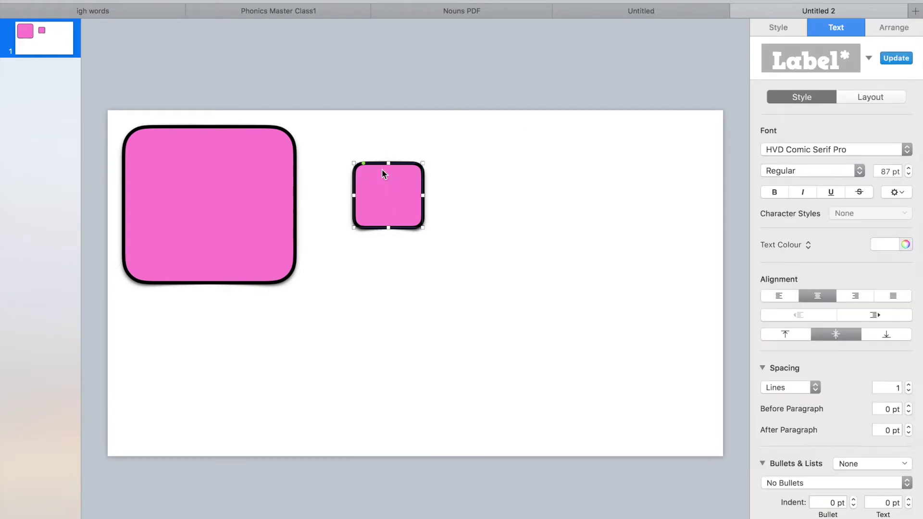
{"action": "key", "text": "Return"}
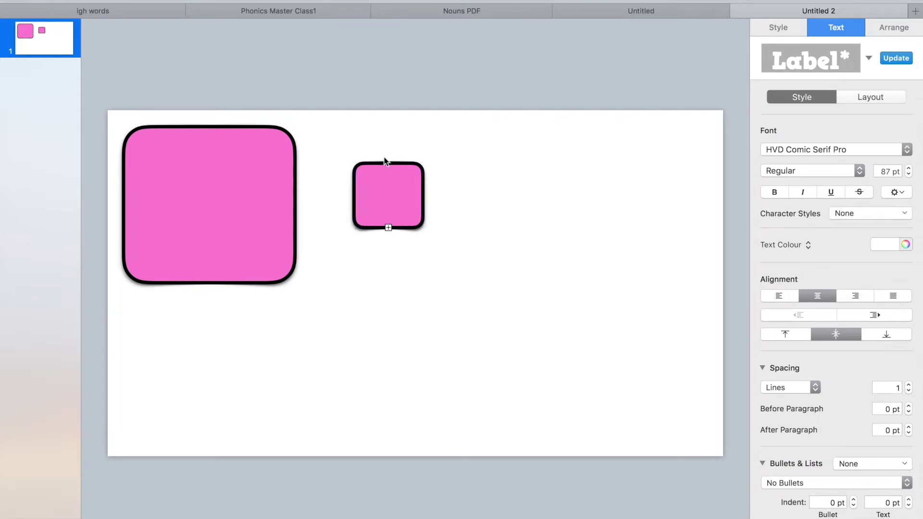
{"action": "left_click", "coordinate": [420, 232]}
{"action": "left_click", "coordinate": [424, 230]}
{"action": "left_click_drag", "start_coordinate": [423, 228], "coordinate": [456, 235]}
Give the "igh" text a black outline 3 pt thick
{"action": "double_click", "coordinate": [422, 202]}
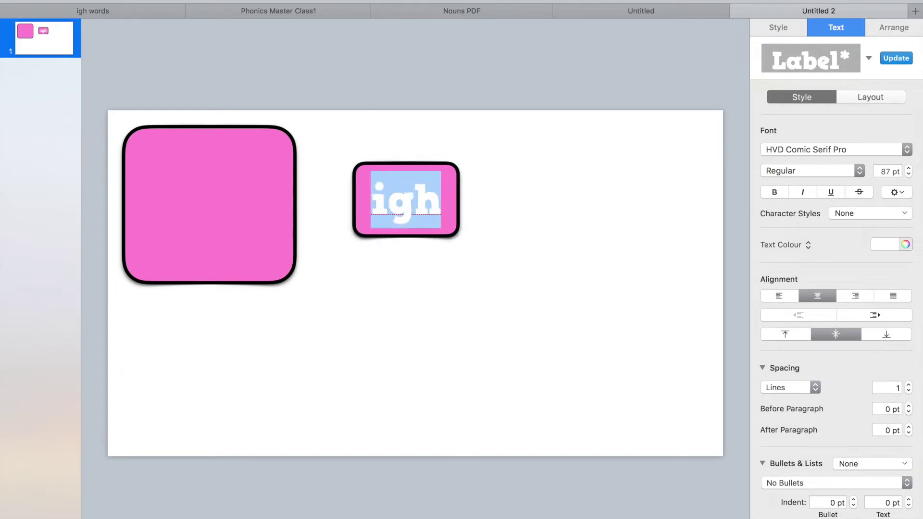
{"action": "left_click", "coordinate": [895, 193]}
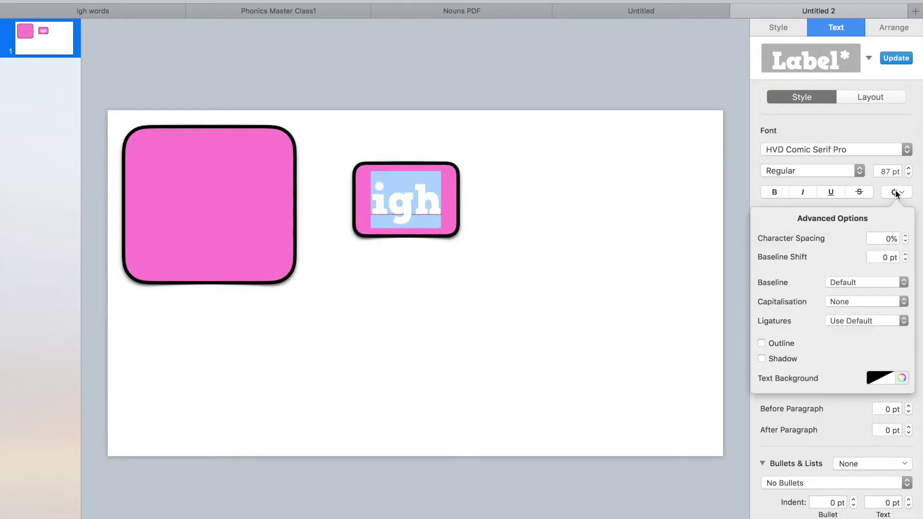
{"action": "left_click", "coordinate": [762, 343]}
{"action": "left_click", "coordinate": [821, 365]}
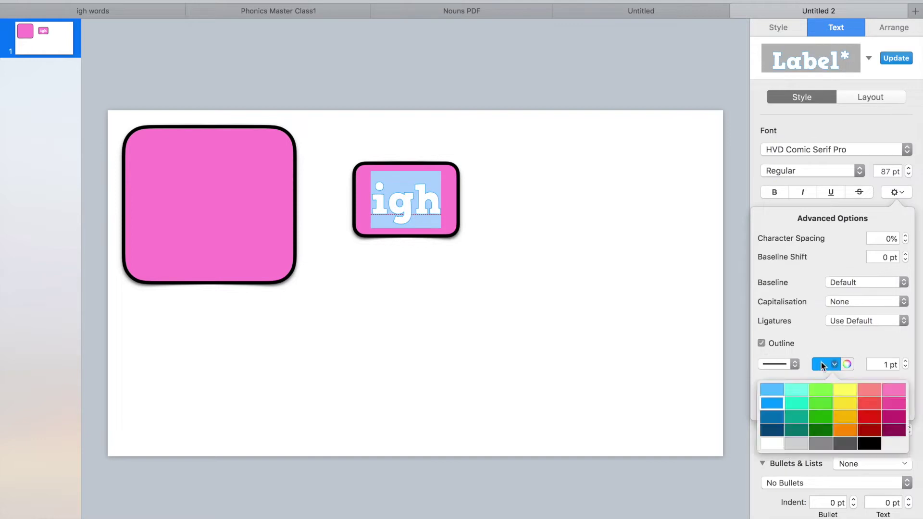
{"action": "left_click", "coordinate": [865, 443]}
{"action": "left_click", "coordinate": [905, 361]}
{"action": "left_click", "coordinate": [905, 361]}
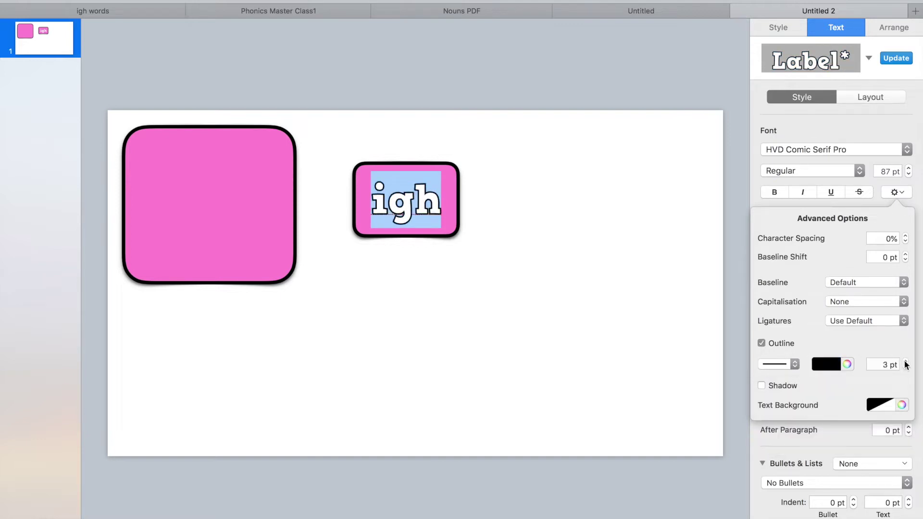
{"action": "left_click", "coordinate": [486, 229]}
Place a duplicate of the "igh" tile directly to the right of the original
{"action": "left_click", "coordinate": [441, 204]}
{"action": "left_click_drag", "start_coordinate": [456, 200], "coordinate": [564, 192]}
{"action": "left_click", "coordinate": [490, 181]}
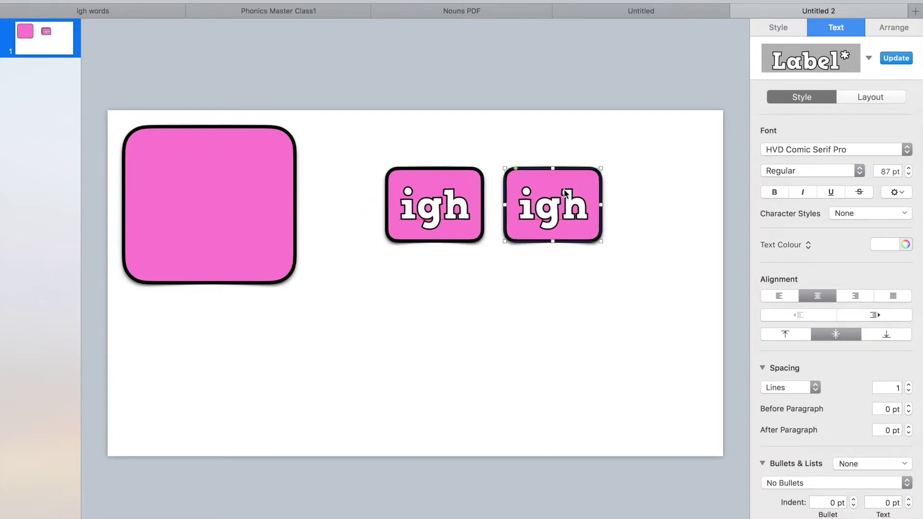
Change the duplicate tile's text to "h" and narrow the tile to suit the single letter
{"action": "double_click", "coordinate": [575, 208]}
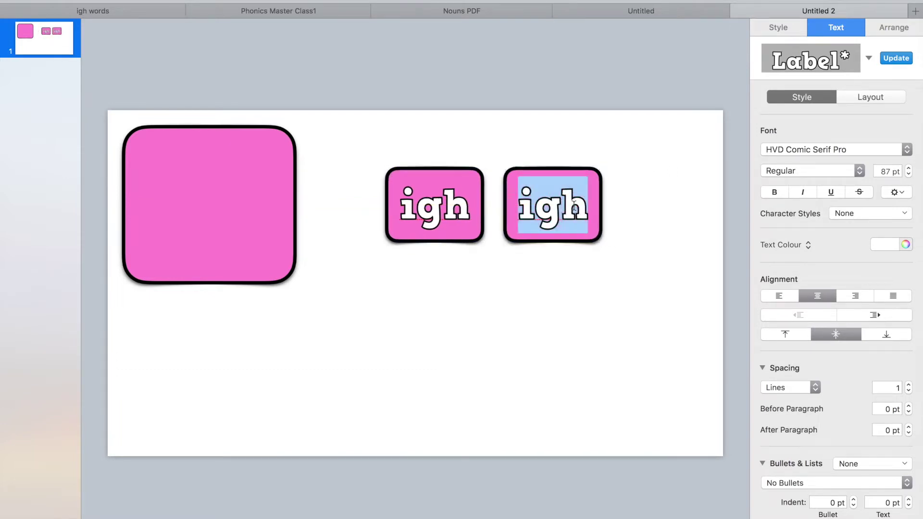
{"action": "type", "text": "h"}
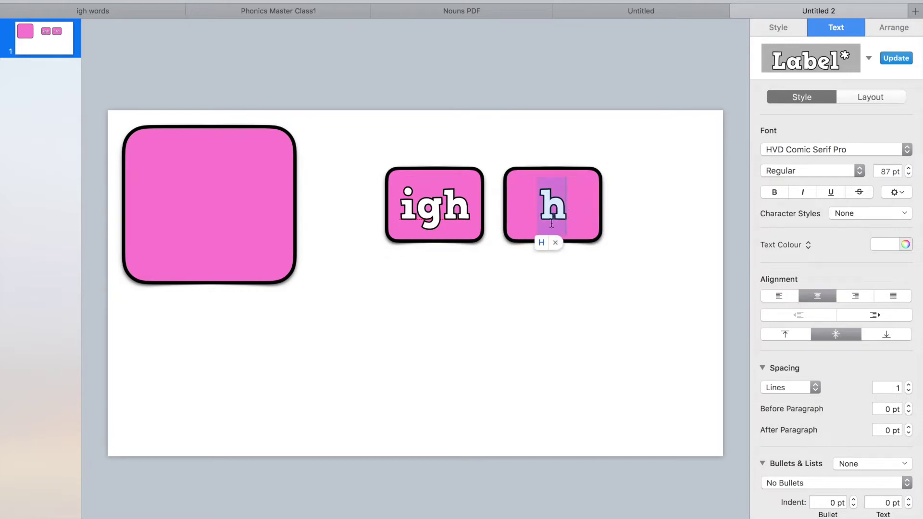
{"action": "left_click", "coordinate": [619, 205]}
{"action": "left_click", "coordinate": [601, 202]}
{"action": "left_click_drag", "start_coordinate": [601, 202], "coordinate": [569, 202]}
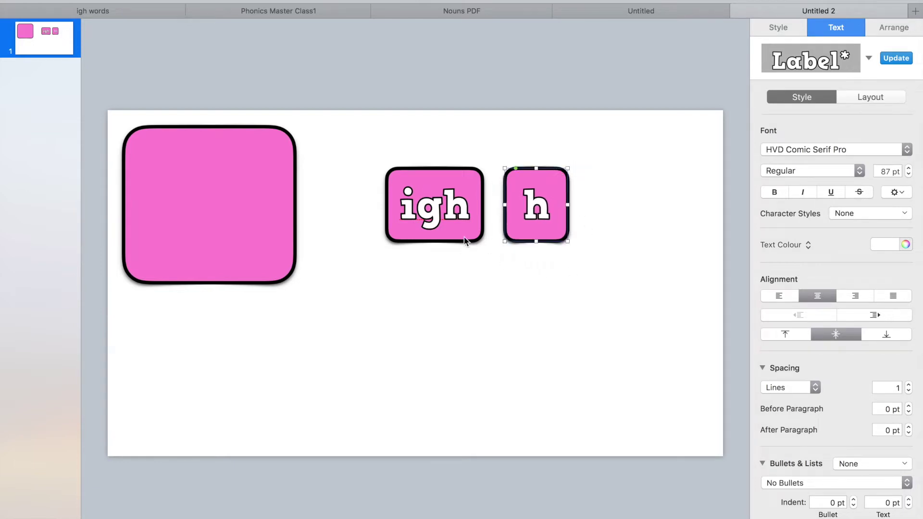
Spread the shapes out: "igh" tile below the middle, "h" tile to its upper right, large square slightly inward
{"action": "left_click_drag", "start_coordinate": [557, 238], "coordinate": [607, 189]}
{"action": "left_click_drag", "start_coordinate": [446, 240], "coordinate": [447, 346]}
{"action": "left_click_drag", "start_coordinate": [253, 278], "coordinate": [270, 280]}
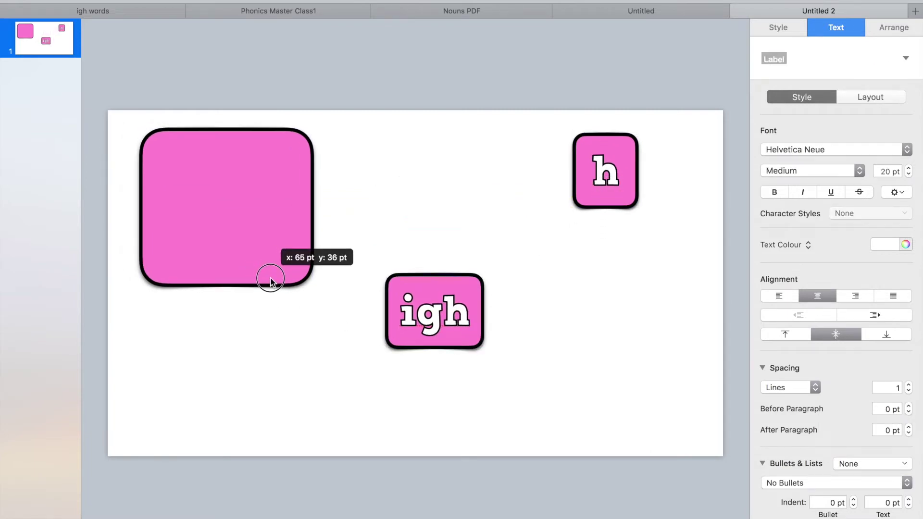
{"action": "left_click_drag", "start_coordinate": [427, 331], "coordinate": [408, 327]}
{"action": "left_click_drag", "start_coordinate": [594, 191], "coordinate": [534, 263]}
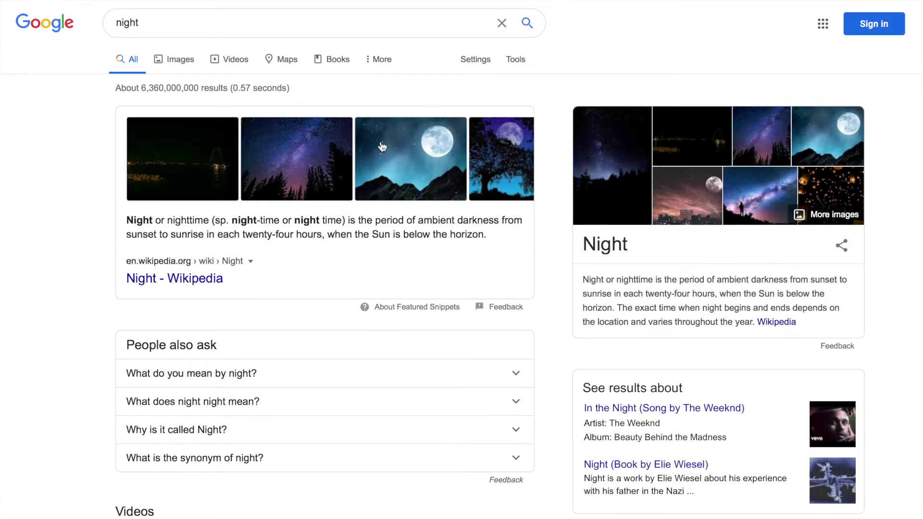
Switch to Google, open the moonlit mountain picture in the image results for "night" and capture it as a screenshot
{"action": "left_click", "coordinate": [185, 59]}
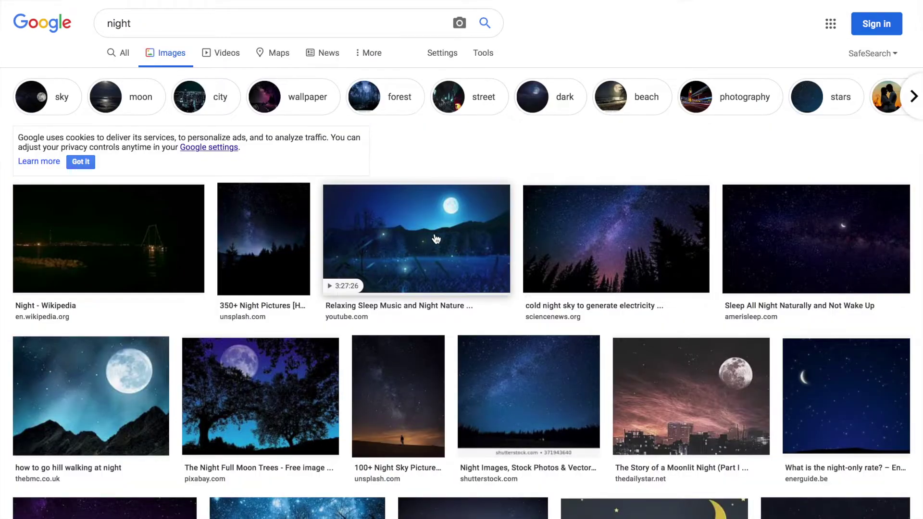
{"action": "left_click", "coordinate": [436, 238]}
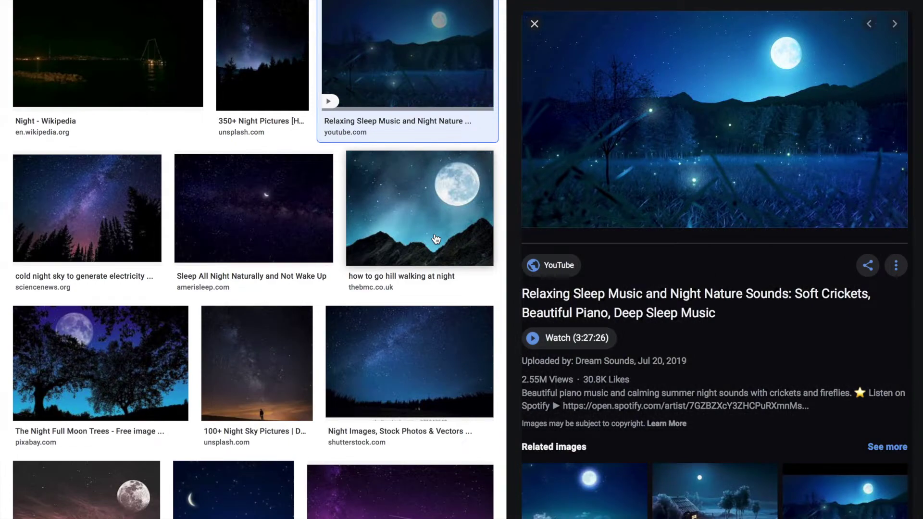
{"action": "left_click", "coordinate": [436, 238]}
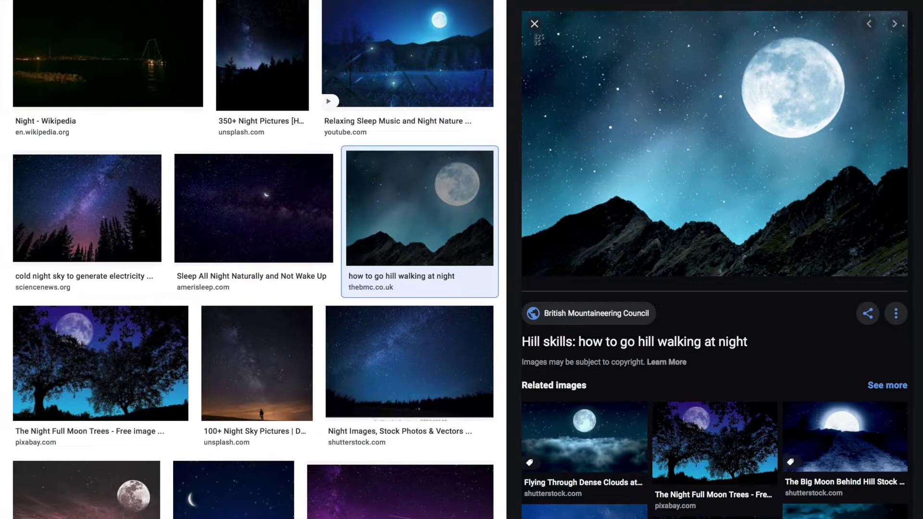
{"action": "left_click_drag", "start_coordinate": [551, 23], "coordinate": [858, 258]}
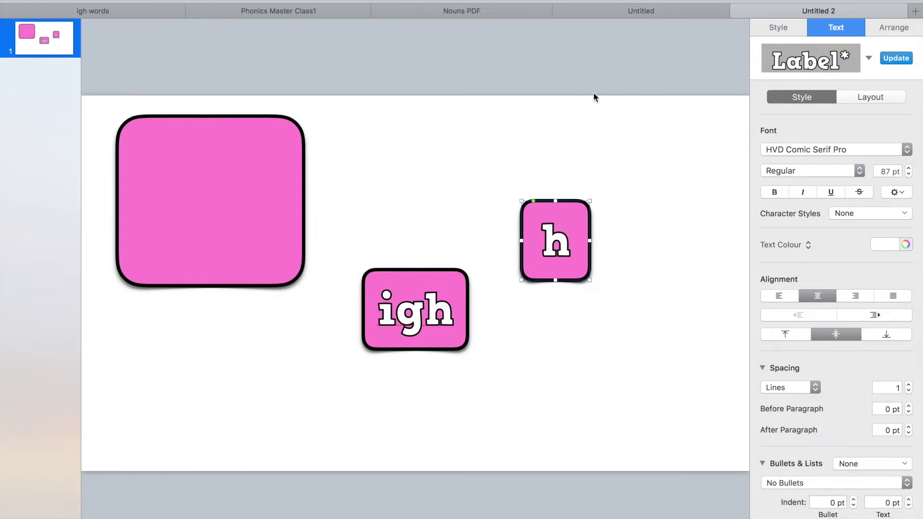
Return to the Keynote slide and insert the captured moonlit mountain picture from the image files
{"action": "left_click", "coordinate": [458, 67]}
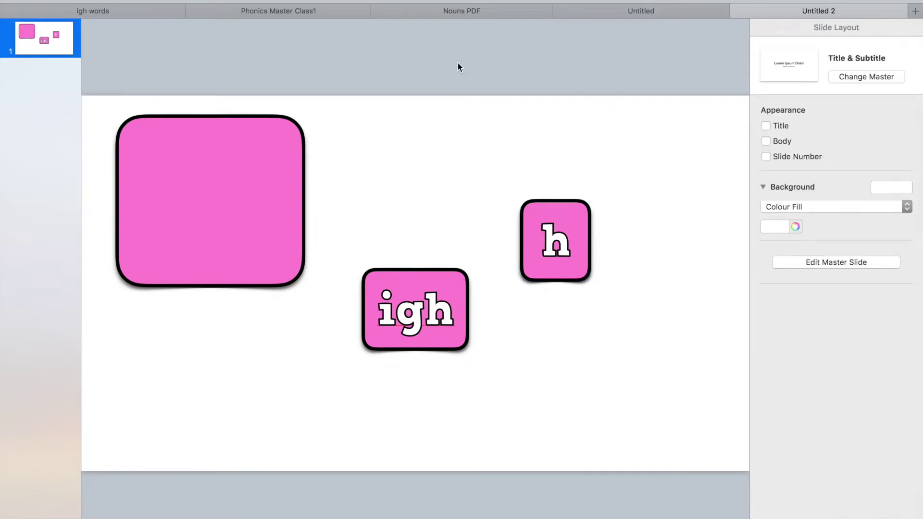
{"action": "mouse_move", "coordinate": [461, 1]}
{"action": "left_click", "coordinate": [144, 5]}
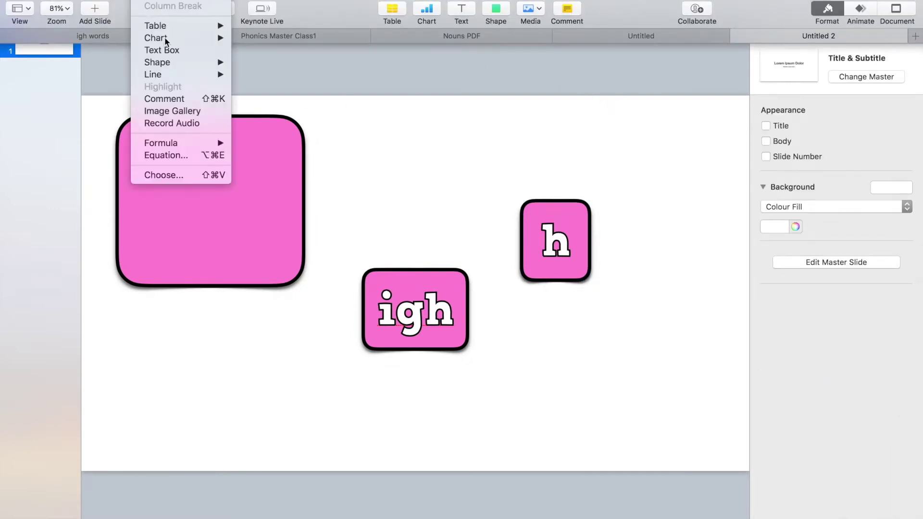
{"action": "left_click", "coordinate": [186, 175]}
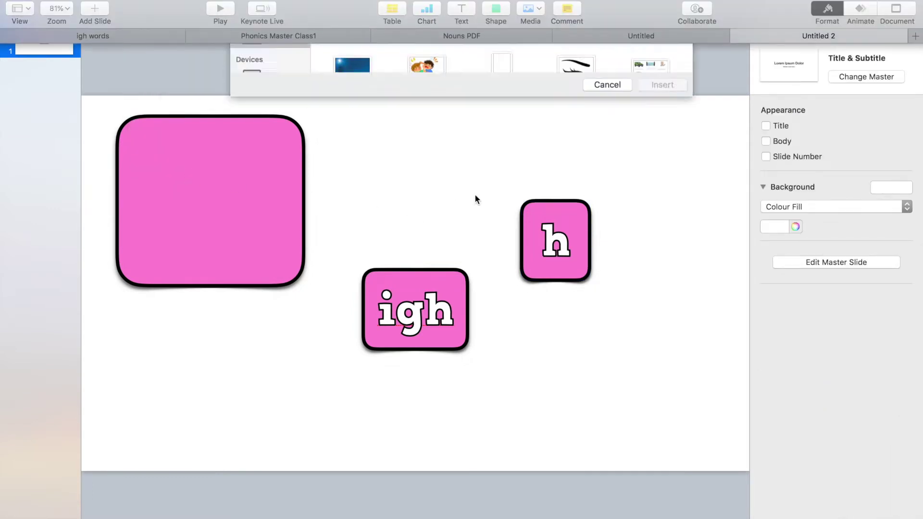
{"action": "left_click", "coordinate": [362, 70]}
{"action": "double_click", "coordinate": [362, 67]}
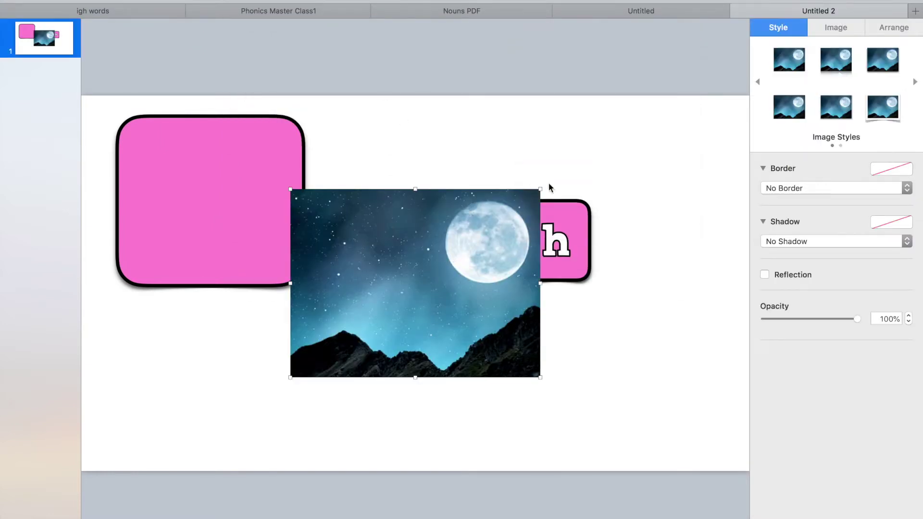
Shrink the night picture, place it near the large pink tile's upper-left corner, and slightly reduce the tile's corner rounding
{"action": "left_click_drag", "start_coordinate": [540, 188], "coordinate": [434, 250]}
{"action": "left_click_drag", "start_coordinate": [391, 305], "coordinate": [231, 184]}
{"action": "left_click", "coordinate": [296, 127]}
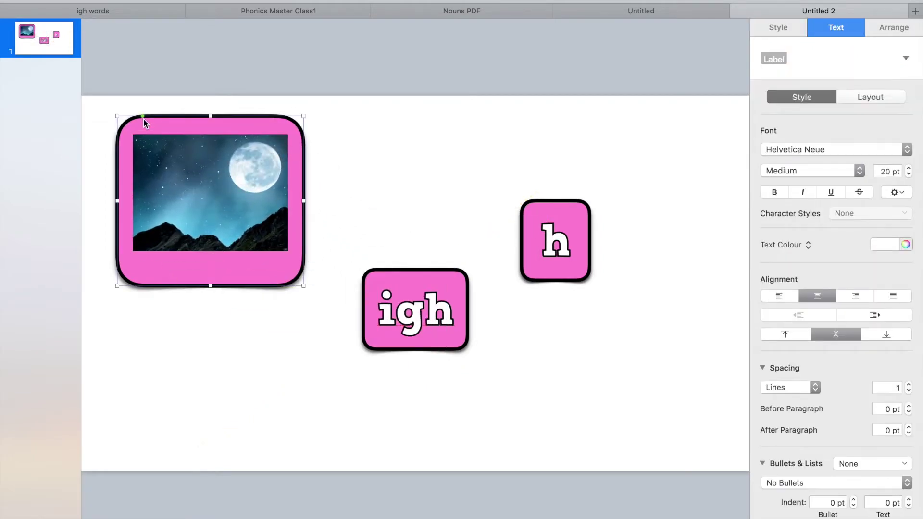
{"action": "left_click_drag", "start_coordinate": [143, 116], "coordinate": [136, 113]}
{"action": "left_click_drag", "start_coordinate": [181, 169], "coordinate": [174, 164]}
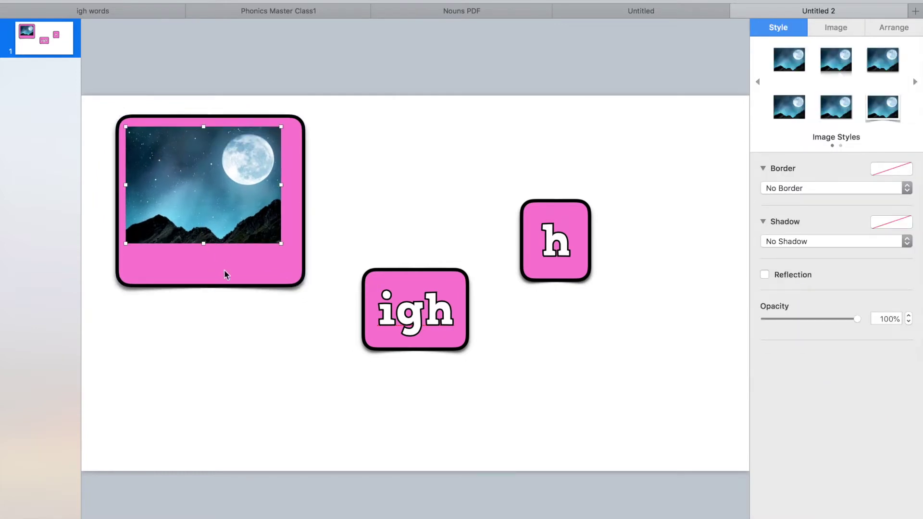
Shrink the large pink tile so it forms an even border around the night picture
{"action": "left_click", "coordinate": [277, 285]}
{"action": "left_click_drag", "start_coordinate": [302, 283], "coordinate": [290, 257]}
{"action": "left_click", "coordinate": [403, 223]}
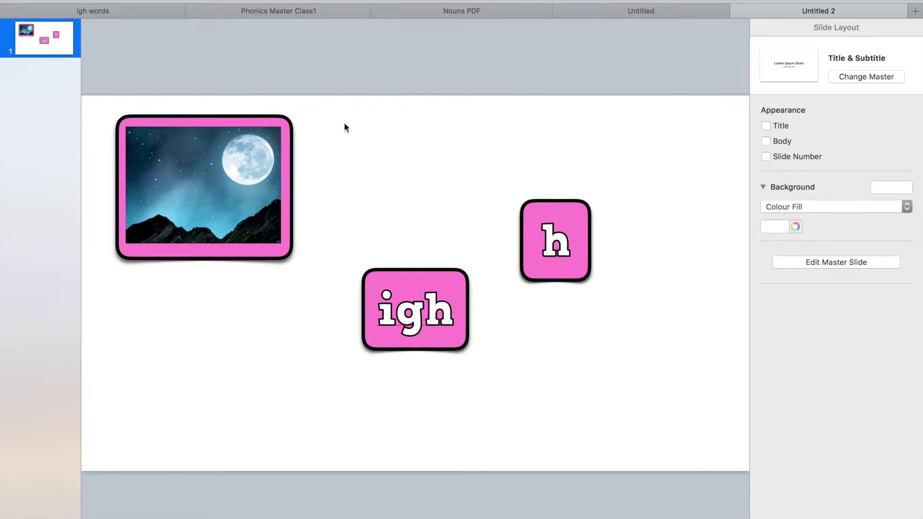
Duplicate the pink picture frame and enlarge the copy to about 373 × 336 pt so it surrounds the original evenly
{"action": "left_click", "coordinate": [288, 124]}
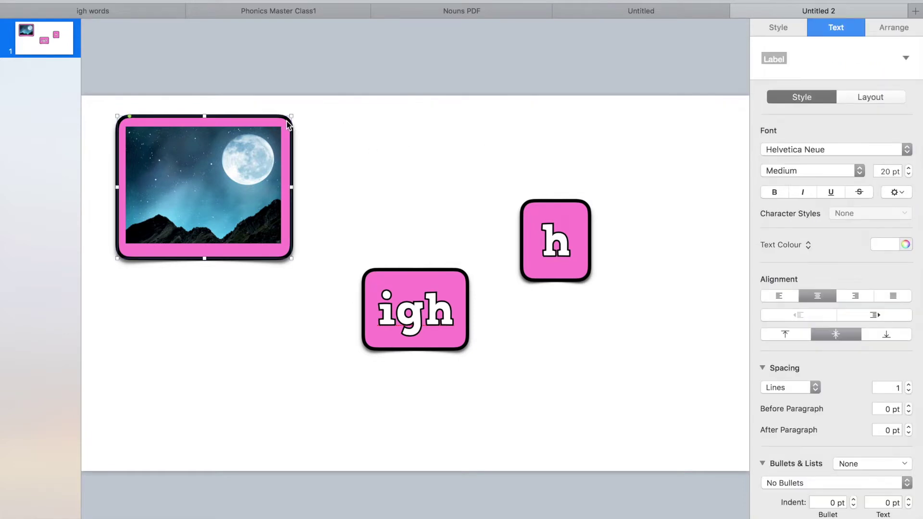
{"action": "key", "text": "Delete"}
{"action": "mouse_move", "coordinate": [278, 140]}
{"action": "left_mouse_down"}
{"action": "mouse_move", "coordinate": [265, 120]}
{"action": "mouse_move", "coordinate": [274, 134]}
{"action": "mouse_move", "coordinate": [265, 133]}
{"action": "left_mouse_up"}
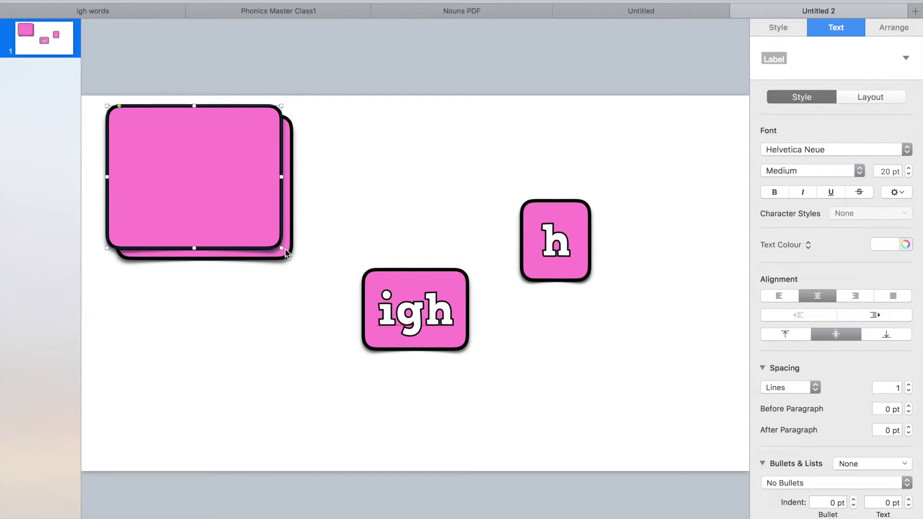
{"action": "left_click_drag", "start_coordinate": [282, 248], "coordinate": [302, 281]}
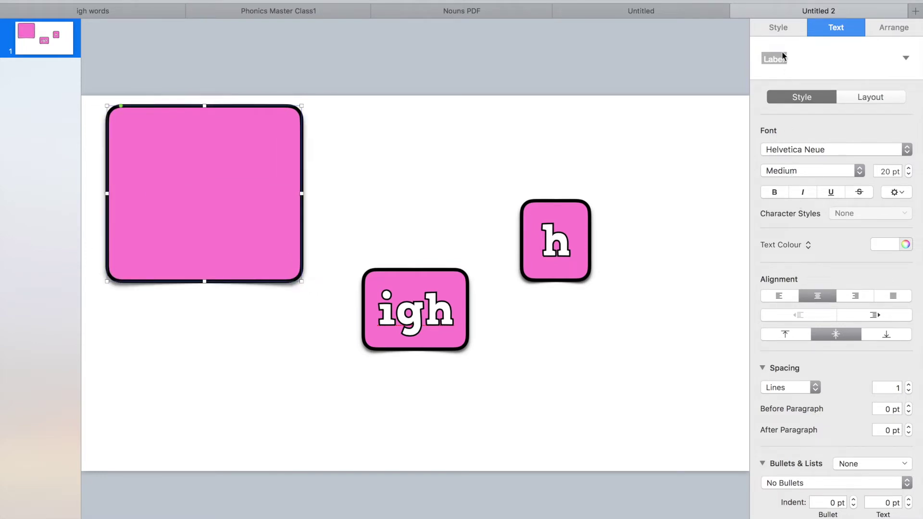
Fill the enlarged duplicate frame with white
{"action": "left_click", "coordinate": [777, 27]}
{"action": "left_click", "coordinate": [782, 212]}
{"action": "left_click", "coordinate": [730, 287]}
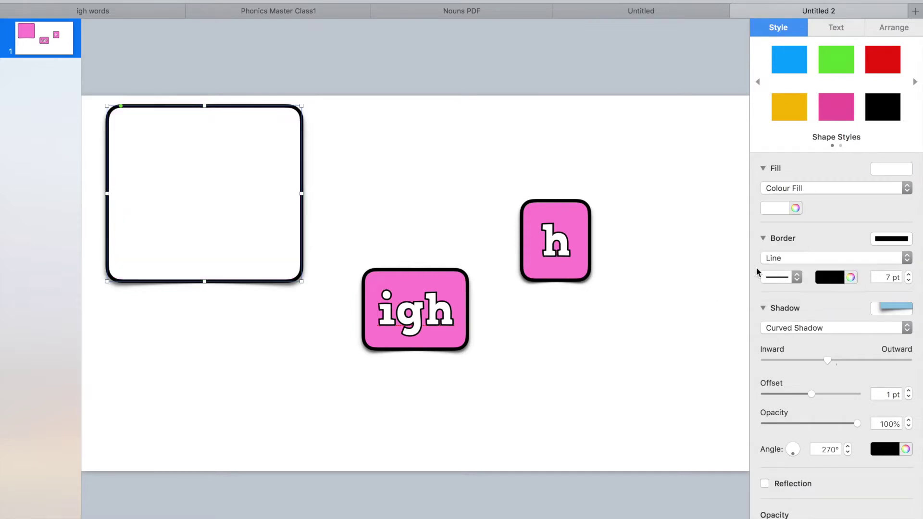
Send the white frame behind the picture and shorten it from below to about 312 pt high
{"action": "left_click", "coordinate": [888, 27]}
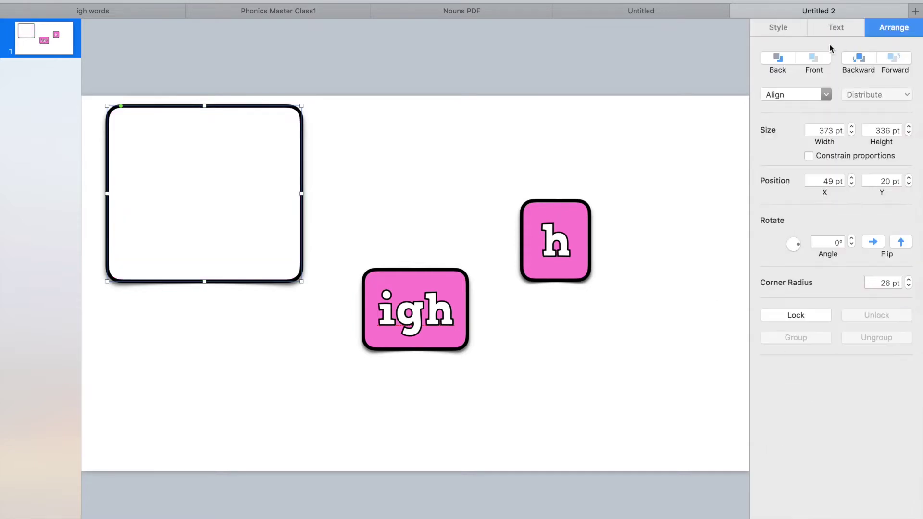
{"action": "left_click", "coordinate": [779, 58]}
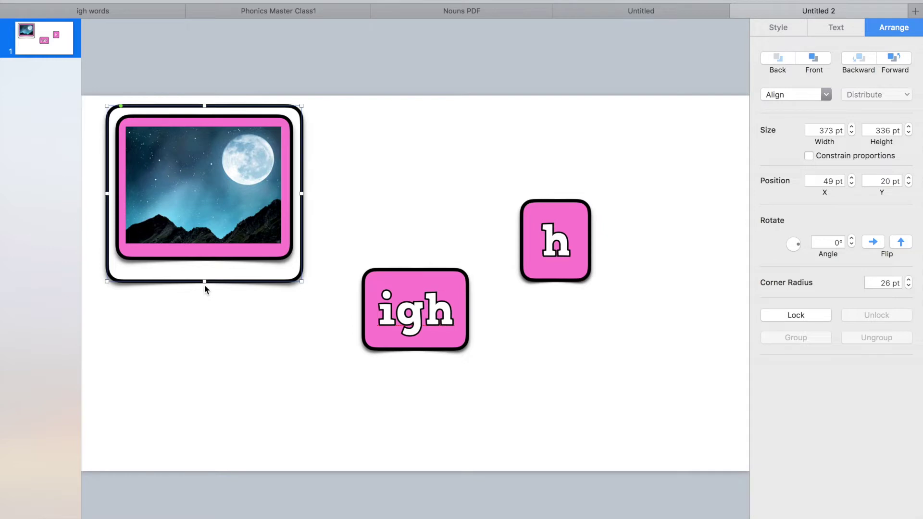
{"action": "left_click_drag", "start_coordinate": [205, 282], "coordinate": [204, 268]}
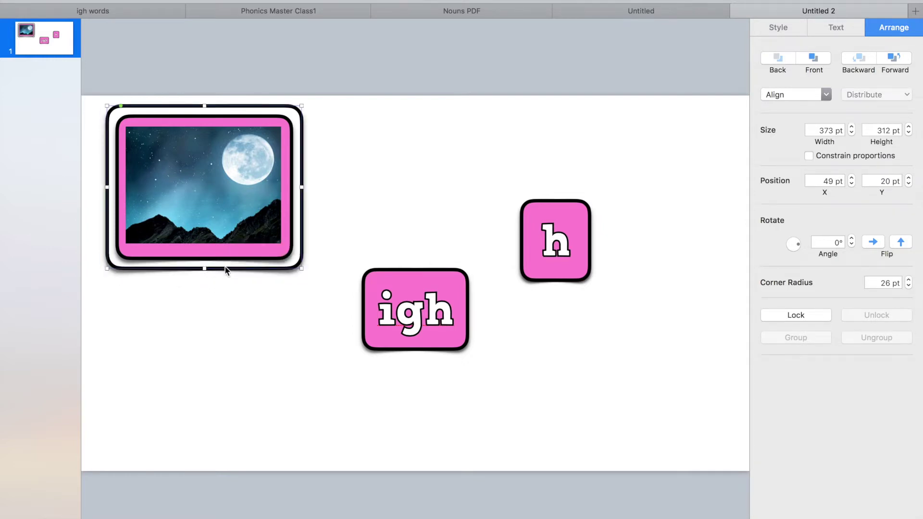
Duplicate the white frame, enlarge the copy to about 408 × 353 pt around it, and send it to the back
{"action": "key", "text": "super+shift+f"}
{"action": "left_click_drag", "start_coordinate": [219, 269], "coordinate": [212, 256]}
{"action": "left_click_drag", "start_coordinate": [292, 260], "coordinate": [312, 282]}
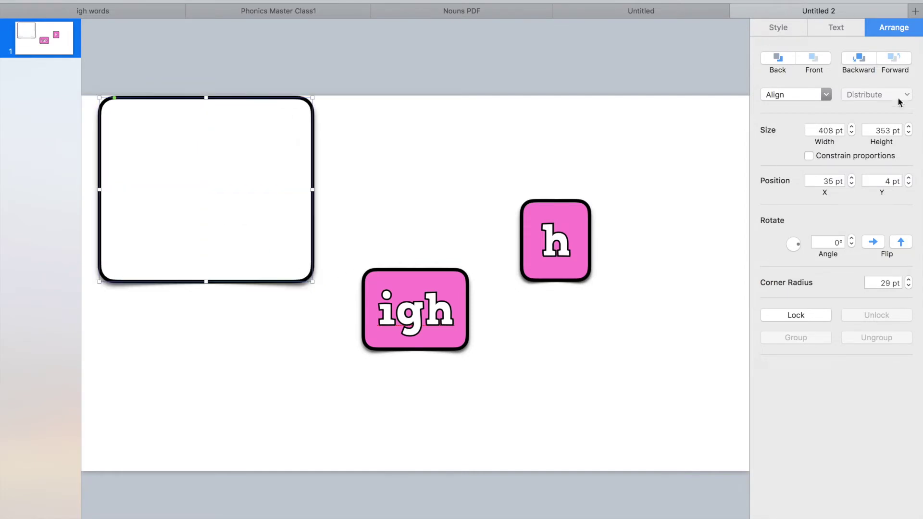
{"action": "left_click", "coordinate": [779, 58]}
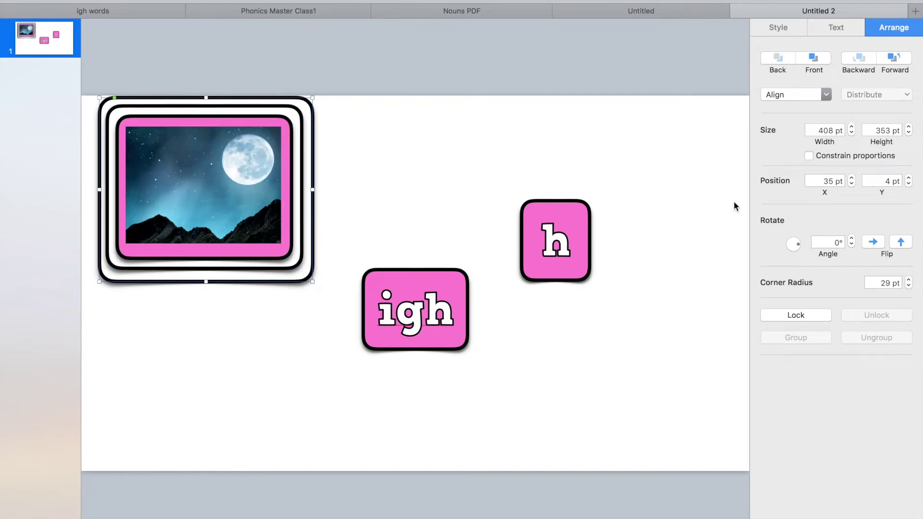
Change the outermost picture frame's border to the medium dashed line style
{"action": "left_click", "coordinate": [774, 28]}
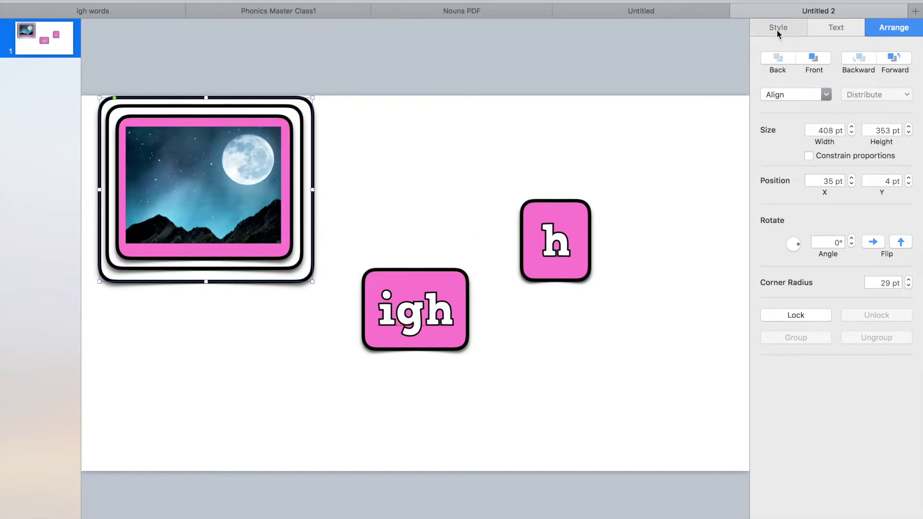
{"action": "left_click", "coordinate": [784, 273]}
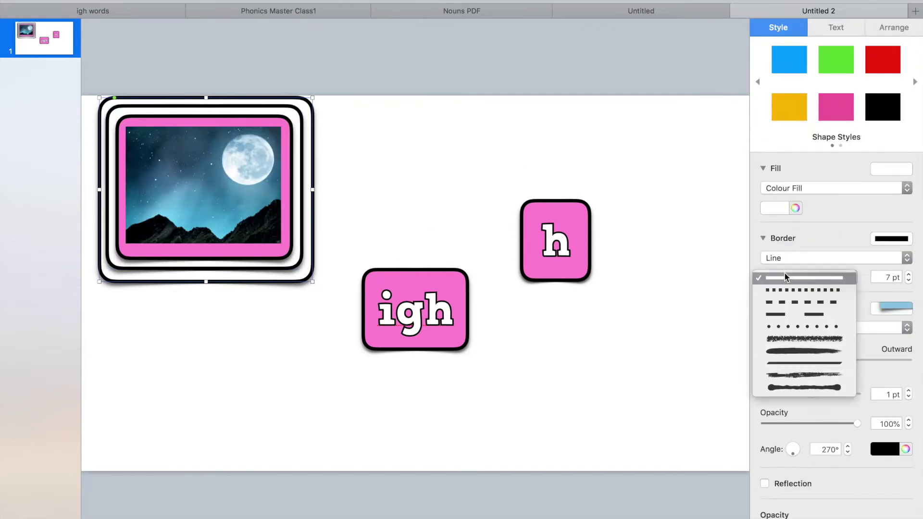
{"action": "left_click", "coordinate": [785, 304]}
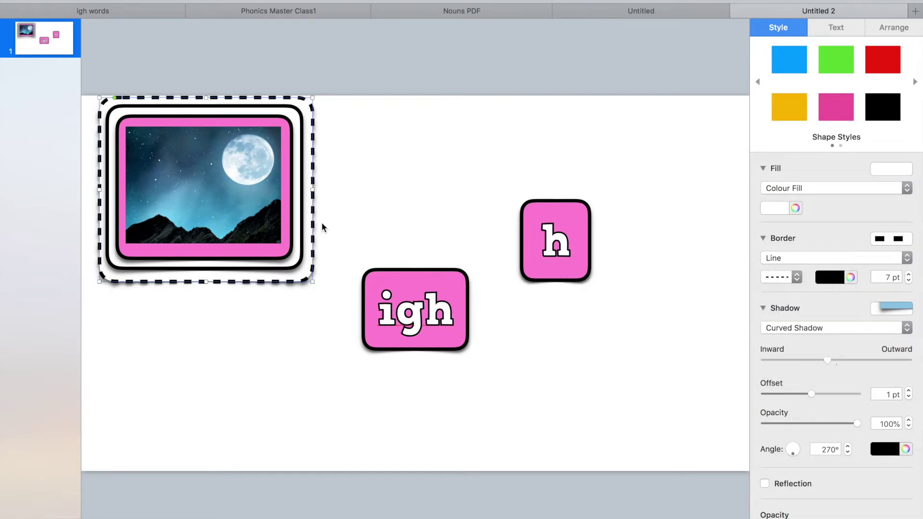
{"action": "left_click", "coordinate": [349, 216]}
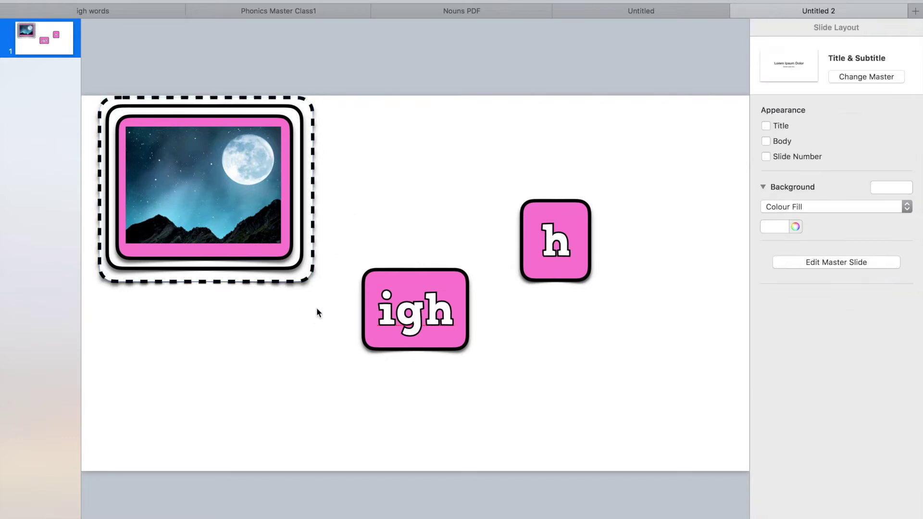
Group the night picture with its frames and move the group slightly inward from the slide's upper-left corner
{"action": "left_click_drag", "start_coordinate": [318, 306], "coordinate": [208, 134]}
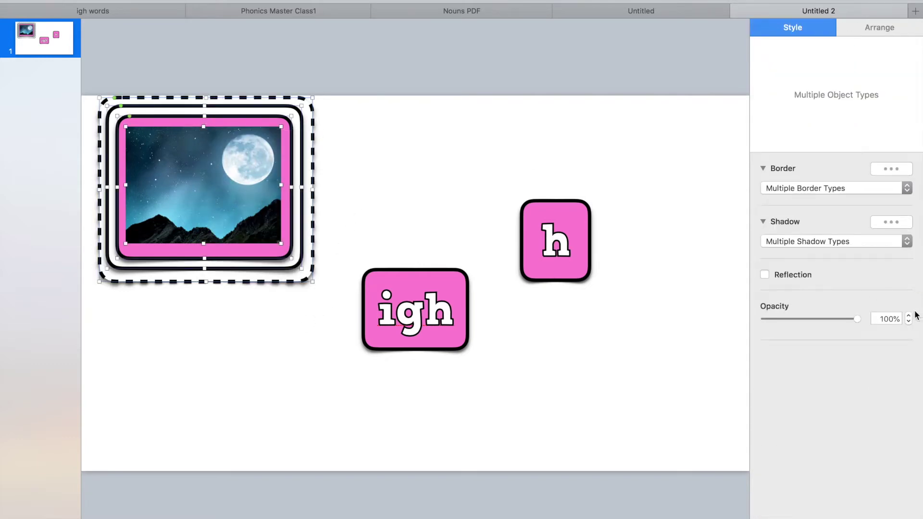
{"action": "left_click", "coordinate": [885, 26]}
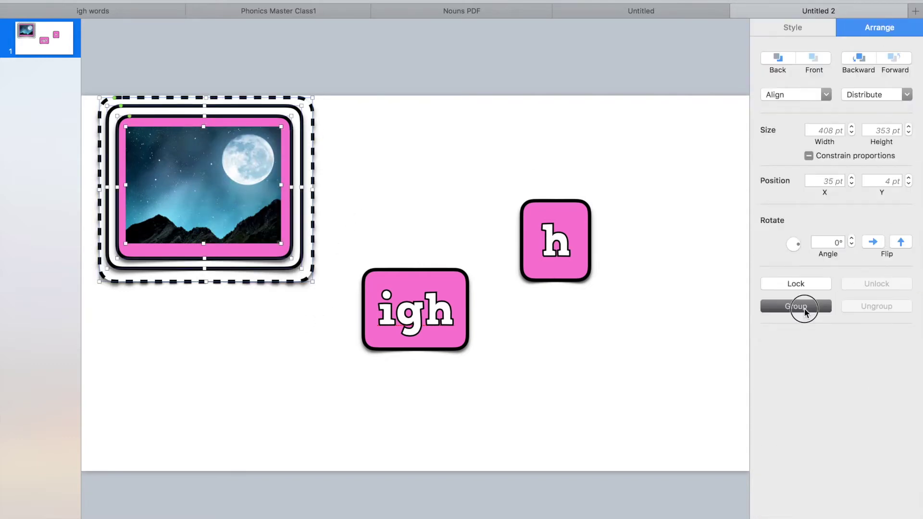
{"action": "left_click", "coordinate": [804, 307]}
{"action": "left_click", "coordinate": [445, 161]}
{"action": "left_click_drag", "start_coordinate": [242, 183], "coordinate": [255, 203]}
{"action": "left_click", "coordinate": [391, 189]}
Line up the "igh" and "h" tiles side by side to the right of the framed night picture
{"action": "left_click_drag", "start_coordinate": [407, 302], "coordinate": [432, 170]}
{"action": "left_click_drag", "start_coordinate": [555, 250], "coordinate": [562, 189]}
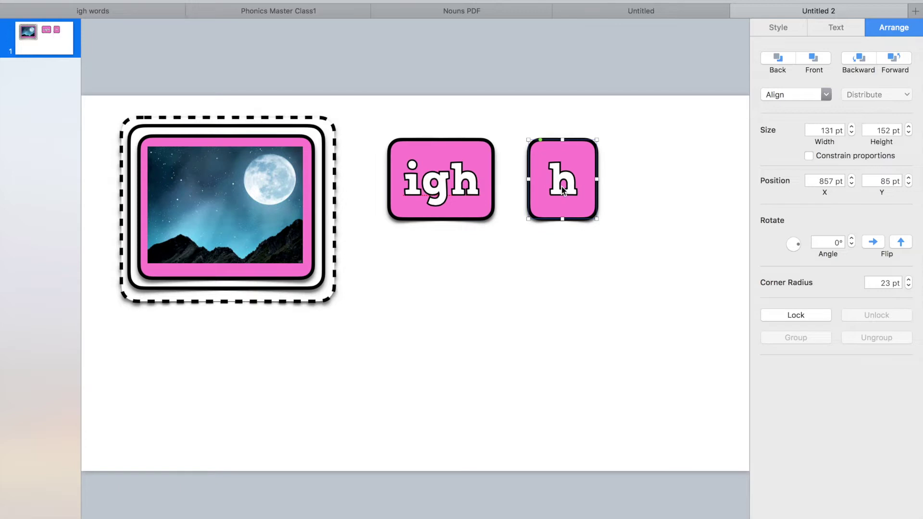
{"action": "left_click_drag", "start_coordinate": [563, 200], "coordinate": [563, 199]}
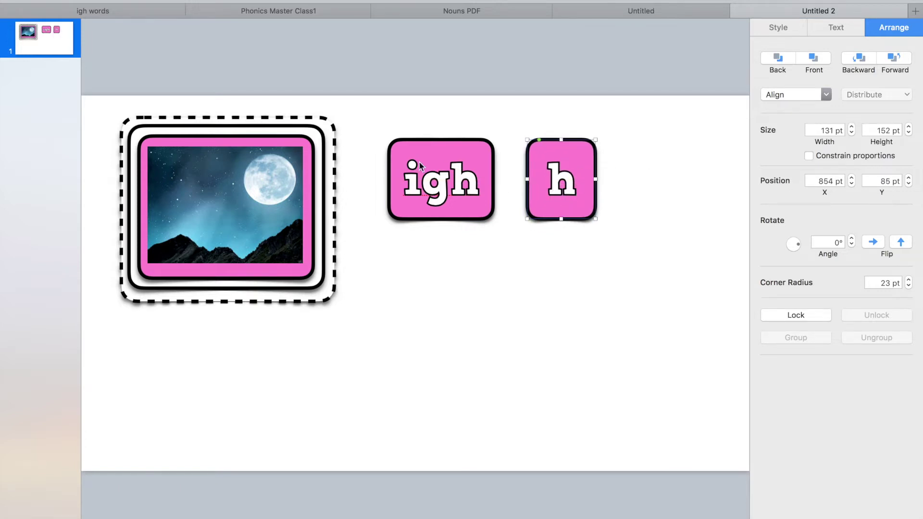
{"action": "left_click", "coordinate": [323, 148]}
{"action": "left_click", "coordinate": [323, 148]}
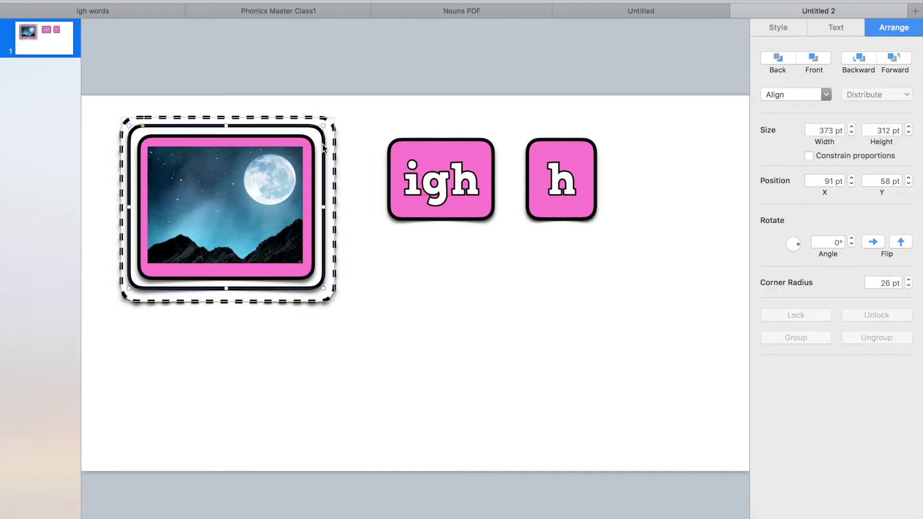
{"action": "left_click", "coordinate": [463, 134]}
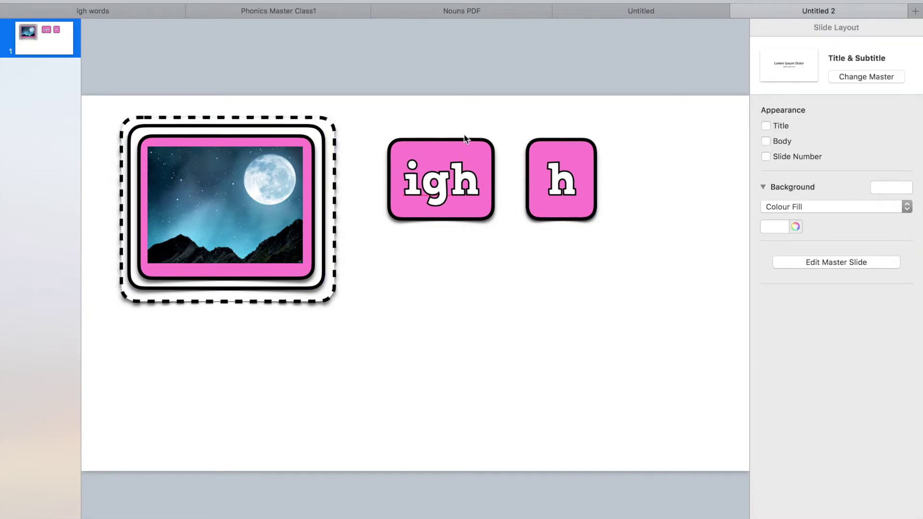
Duplicate the "igh" tile over the original, enlarge the copy to about 231 × 178 pt, and delete its text
{"action": "left_click", "coordinate": [464, 141]}
{"action": "key", "text": "super+d"}
{"action": "left_click_drag", "start_coordinate": [463, 151], "coordinate": [456, 146]}
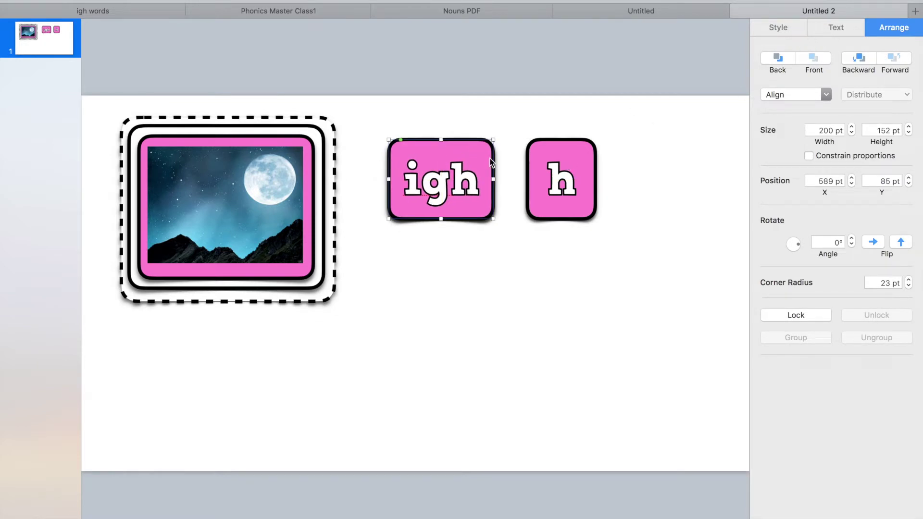
{"action": "left_click_drag", "start_coordinate": [493, 141], "coordinate": [508, 127]}
{"action": "double_click", "coordinate": [483, 178]}
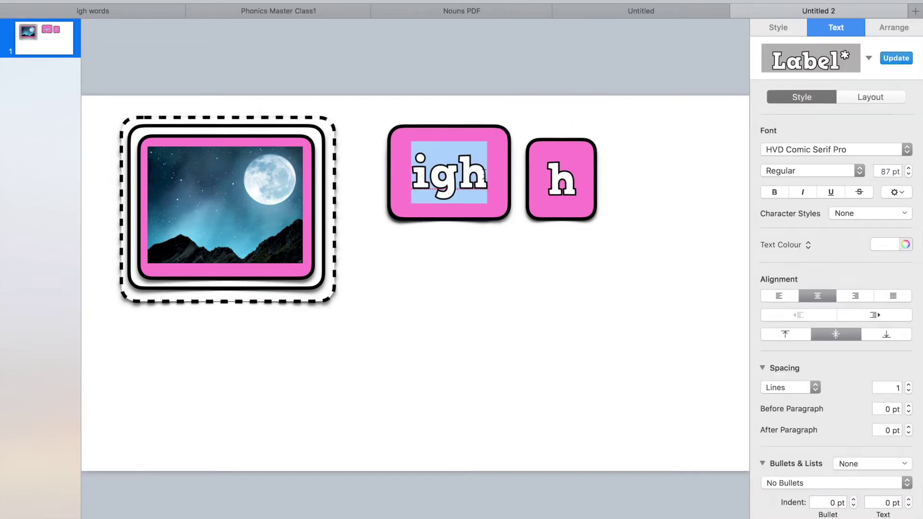
{"action": "key", "text": "BackSpace"}
{"action": "left_click", "coordinate": [487, 100]}
Fill the blank enlarged tile with white and send it behind the "igh" tile
{"action": "left_click", "coordinate": [479, 154]}
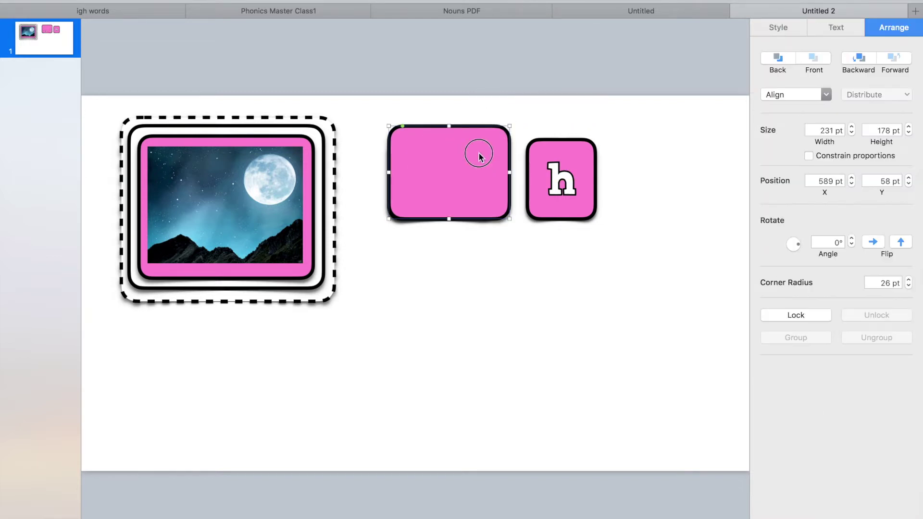
{"action": "left_click", "coordinate": [488, 150]}
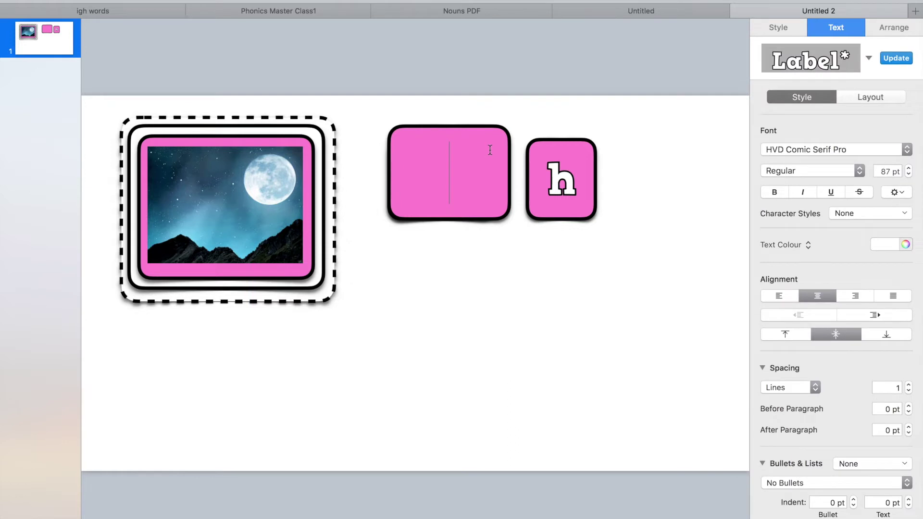
{"action": "left_click", "coordinate": [779, 27]}
{"action": "left_click", "coordinate": [775, 207]}
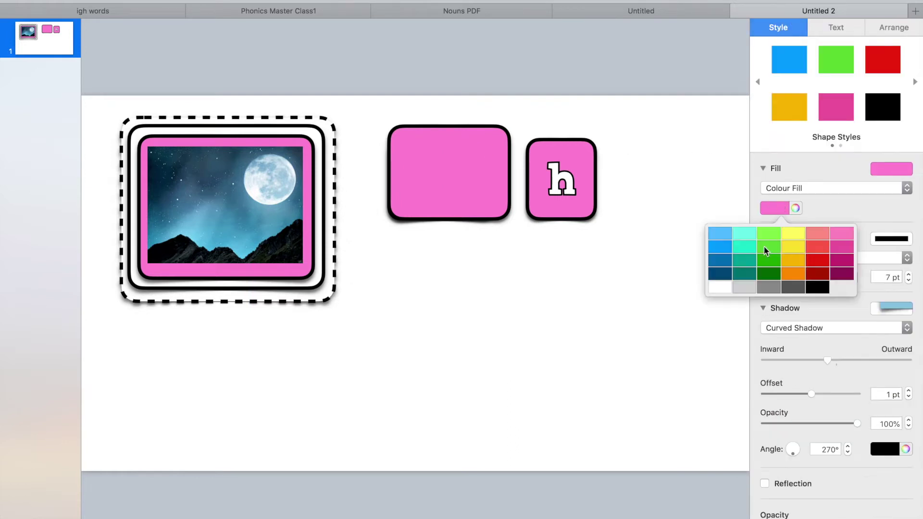
{"action": "left_click", "coordinate": [720, 289]}
{"action": "left_click", "coordinate": [884, 28]}
{"action": "left_click", "coordinate": [778, 59]}
Centre the "igh" tile within its white frame and move the "h" tile farther right and slightly up
{"action": "mouse_move", "coordinate": [434, 206]}
{"action": "left_mouse_down"}
{"action": "mouse_move", "coordinate": [449, 200]}
{"action": "mouse_move", "coordinate": [441, 199]}
{"action": "left_mouse_up"}
{"action": "left_click_drag", "start_coordinate": [573, 191], "coordinate": [648, 177]}
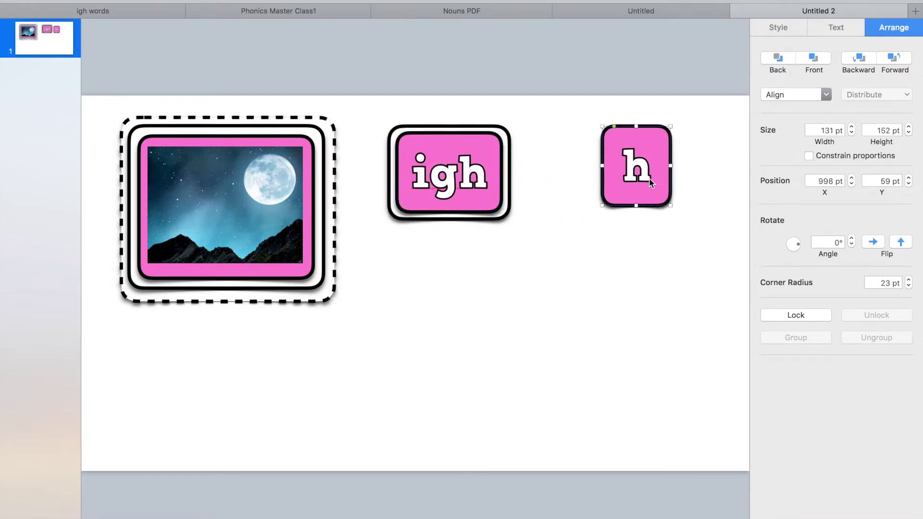
{"action": "left_click", "coordinate": [516, 164]}
Duplicate the "igh" tile's white frame, send the copy to the back and resize it to about 267 × 216 pt around the original
{"action": "left_click", "coordinate": [510, 139]}
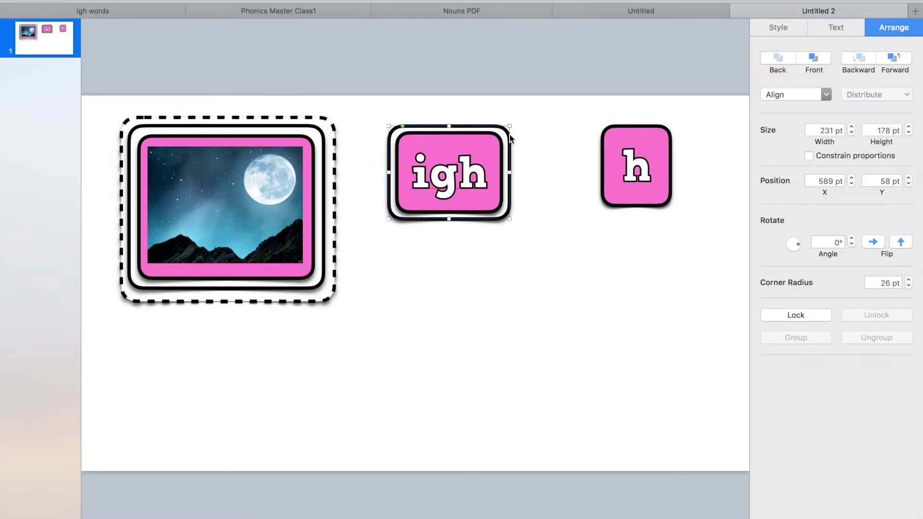
{"action": "key", "text": "super+d"}
{"action": "left_click_drag", "start_coordinate": [510, 137], "coordinate": [485, 130]}
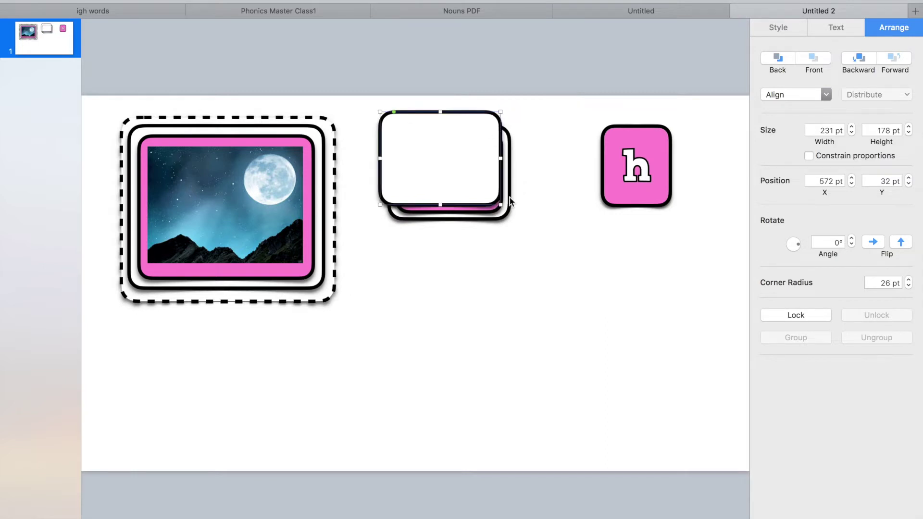
{"action": "left_click_drag", "start_coordinate": [501, 206], "coordinate": [520, 229]}
{"action": "left_click", "coordinate": [779, 58]}
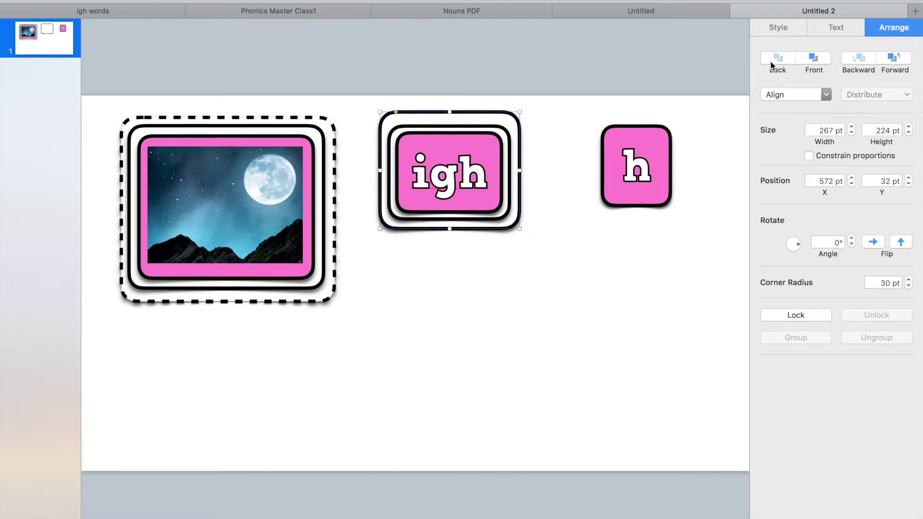
{"action": "left_click_drag", "start_coordinate": [450, 113], "coordinate": [449, 118]}
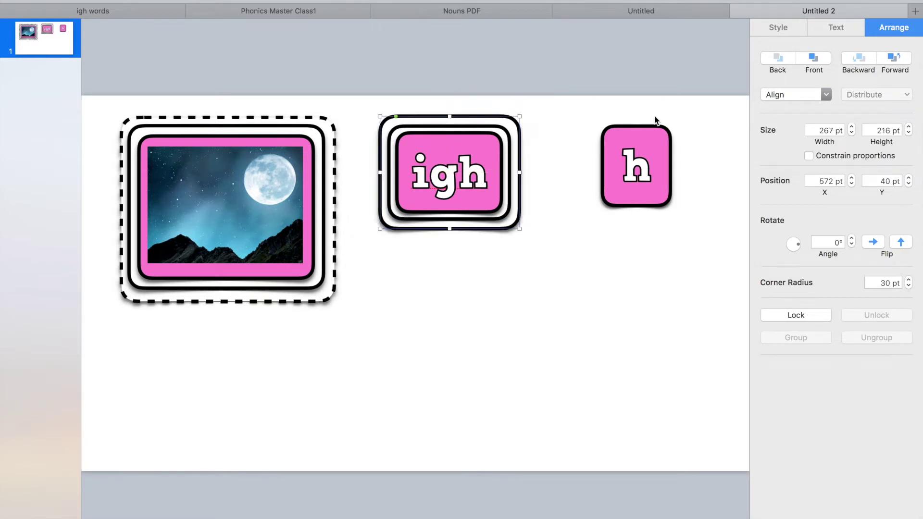
Change the outermost "igh" frame's border to the medium dashed line style
{"action": "left_click", "coordinate": [778, 27]}
{"action": "left_click", "coordinate": [780, 276]}
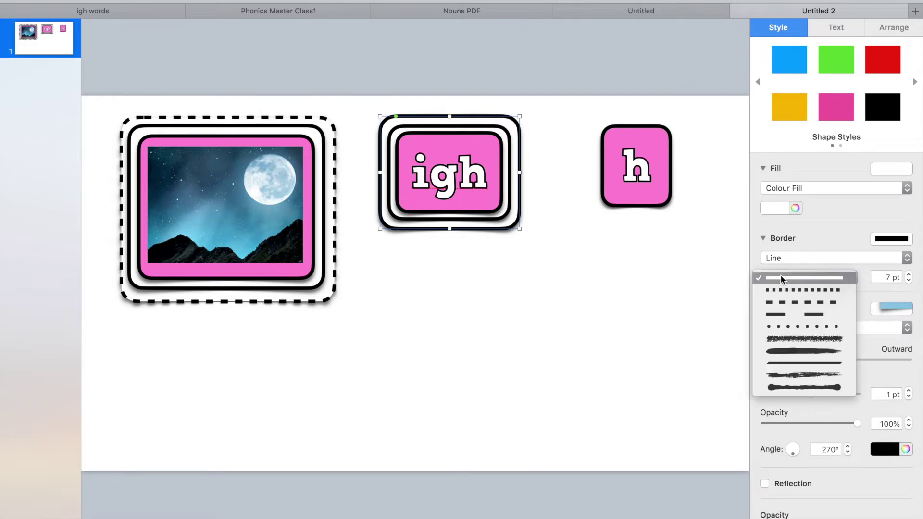
{"action": "left_click", "coordinate": [781, 301]}
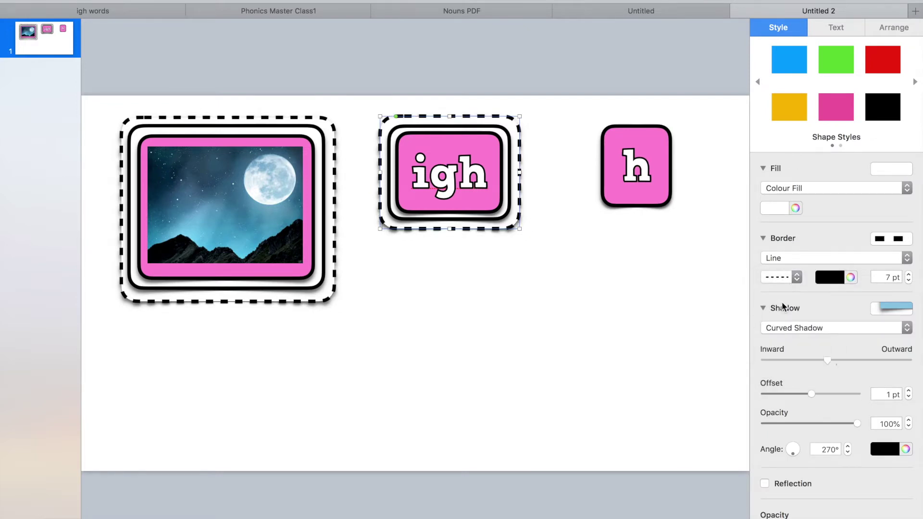
{"action": "left_click", "coordinate": [524, 237]}
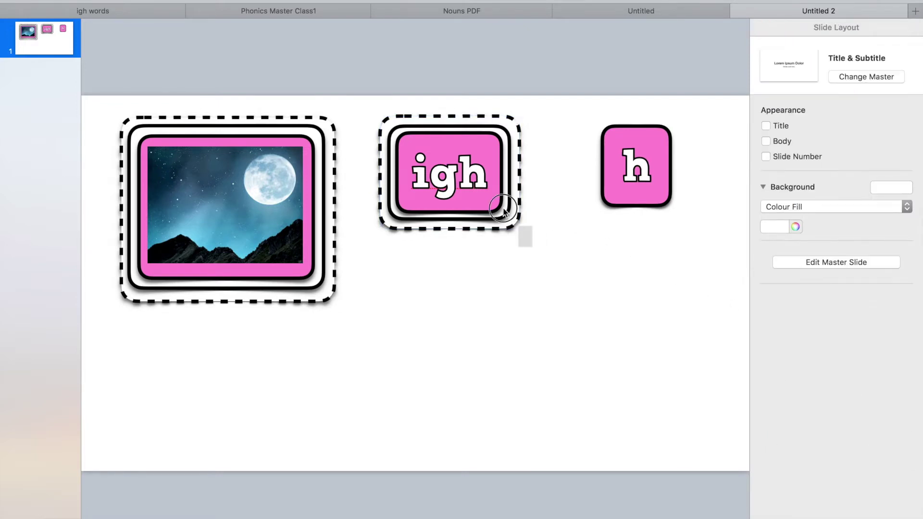
Group the "igh" tile with its white frame and dashed outer frame
{"action": "left_click", "coordinate": [410, 104]}
{"action": "left_click_drag", "start_coordinate": [410, 104], "coordinate": [517, 119]}
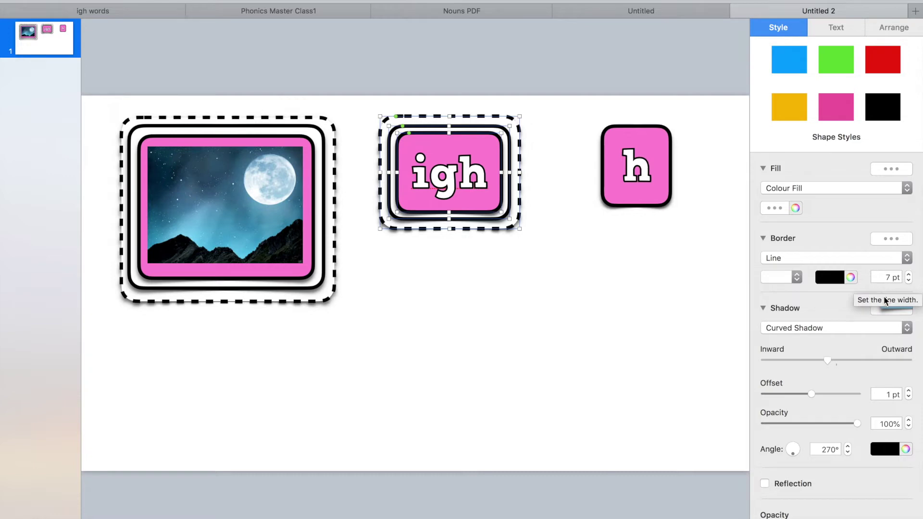
{"action": "left_click", "coordinate": [538, 280]}
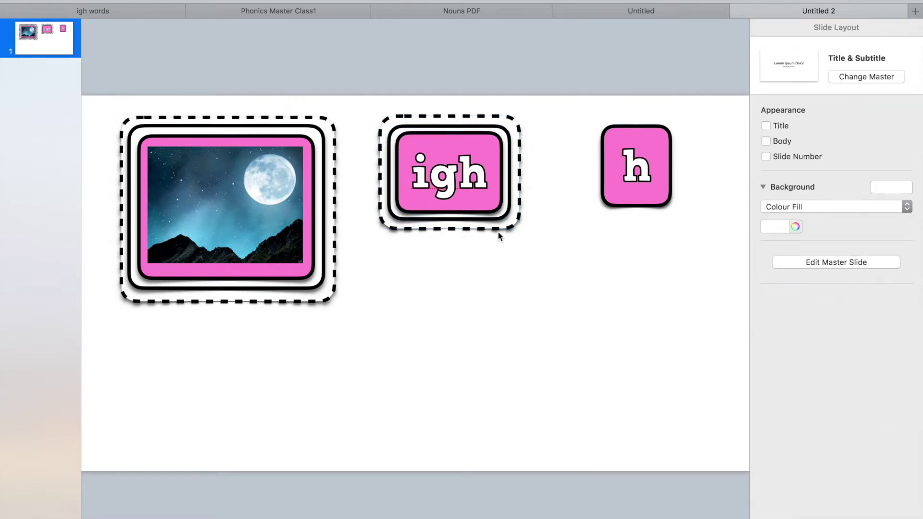
{"action": "left_click", "coordinate": [500, 212]}
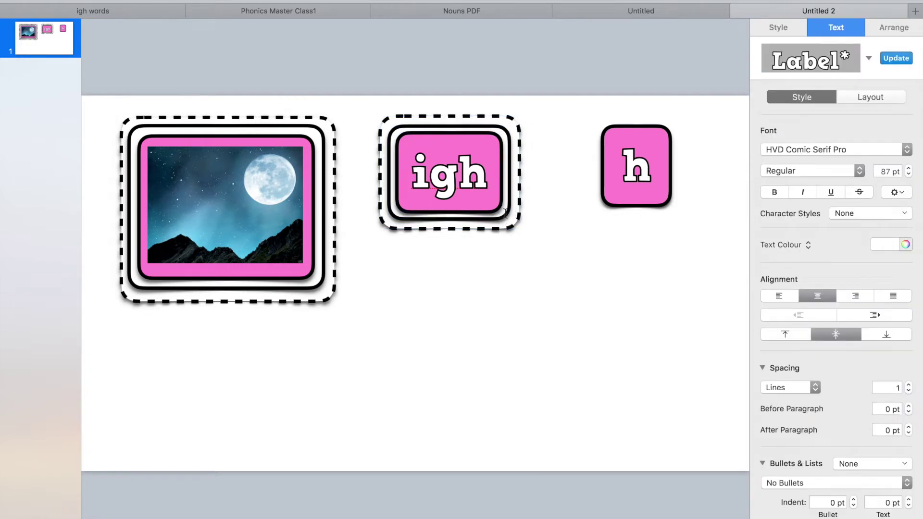
{"action": "left_click", "coordinate": [556, 207]}
{"action": "left_click", "coordinate": [508, 217]}
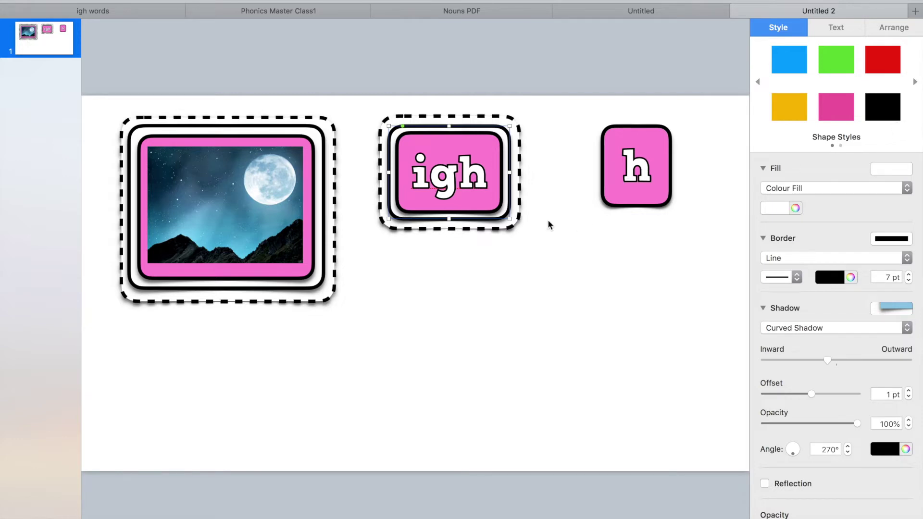
{"action": "left_click", "coordinate": [515, 231]}
{"action": "left_click", "coordinate": [423, 144]}
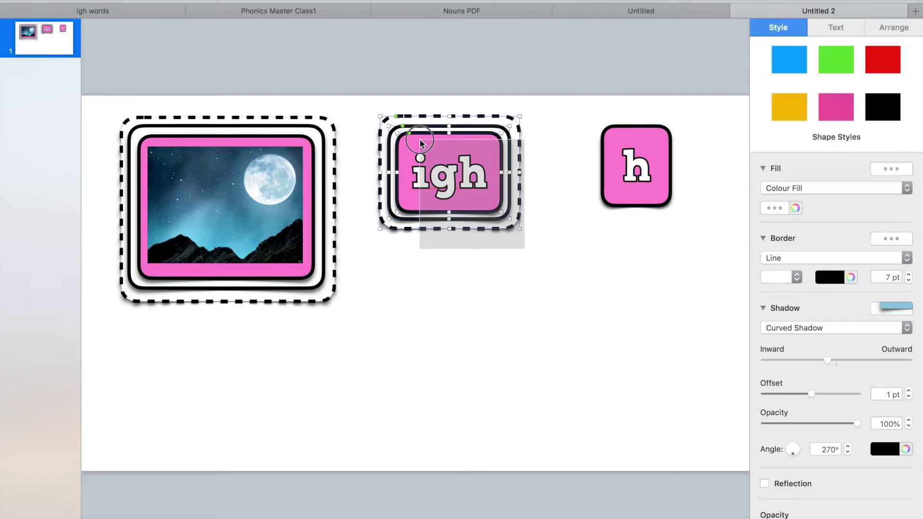
{"action": "left_click", "coordinate": [900, 29]}
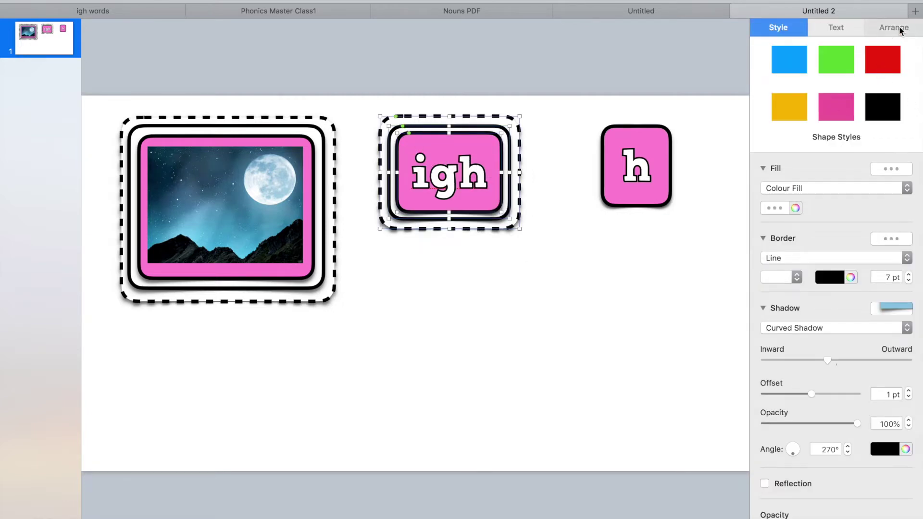
{"action": "left_click", "coordinate": [795, 337]}
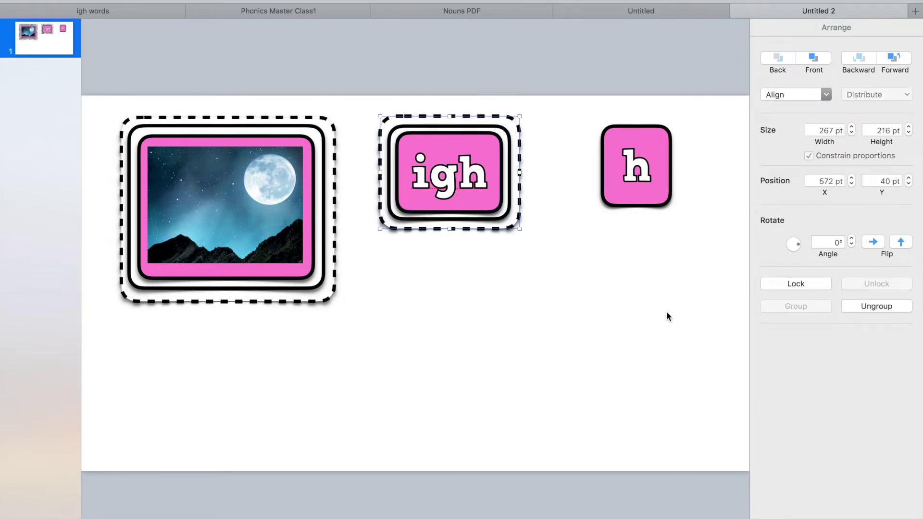
{"action": "left_click", "coordinate": [576, 304]}
Duplicate the "h" tile slightly below the original, fill the copy with white and delete its letter
{"action": "left_click", "coordinate": [631, 207]}
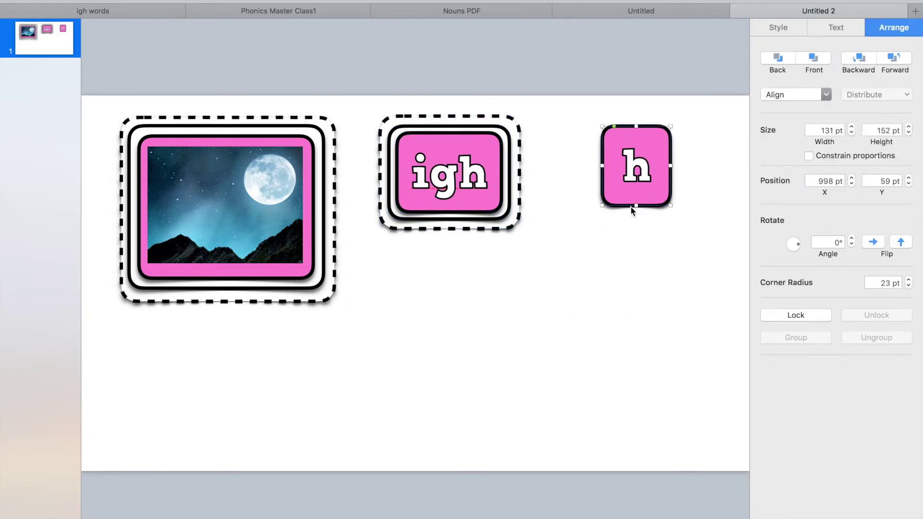
{"action": "mouse_move", "coordinate": [633, 206]}
{"action": "left_mouse_down"}
{"action": "mouse_move", "coordinate": [624, 214]}
{"action": "mouse_move", "coordinate": [626, 202]}
{"action": "mouse_move", "coordinate": [625, 217]}
{"action": "left_mouse_up"}
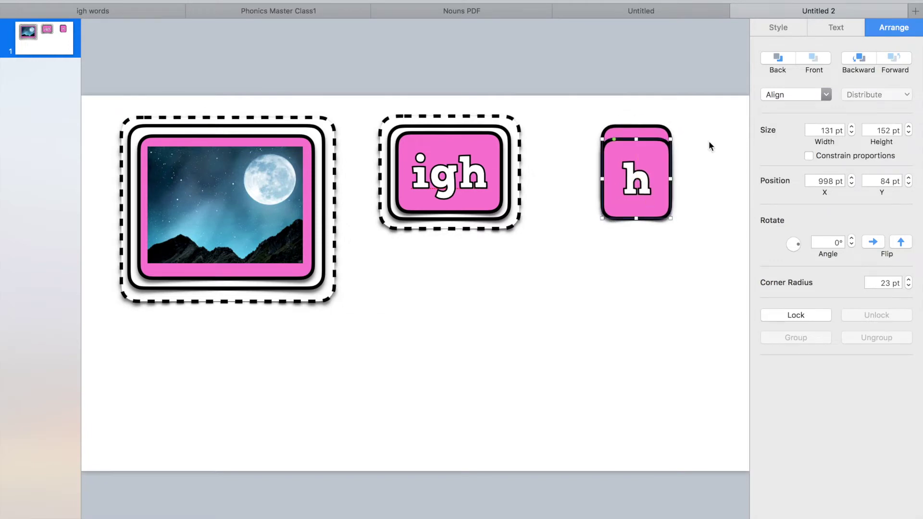
{"action": "left_click", "coordinate": [785, 26]}
{"action": "left_click", "coordinate": [774, 208]}
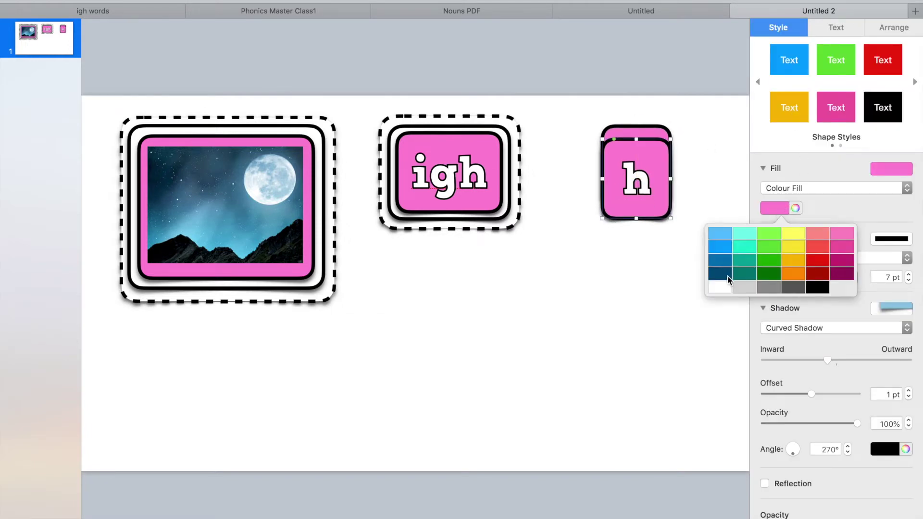
{"action": "left_click", "coordinate": [721, 287]}
{"action": "double_click", "coordinate": [637, 180]}
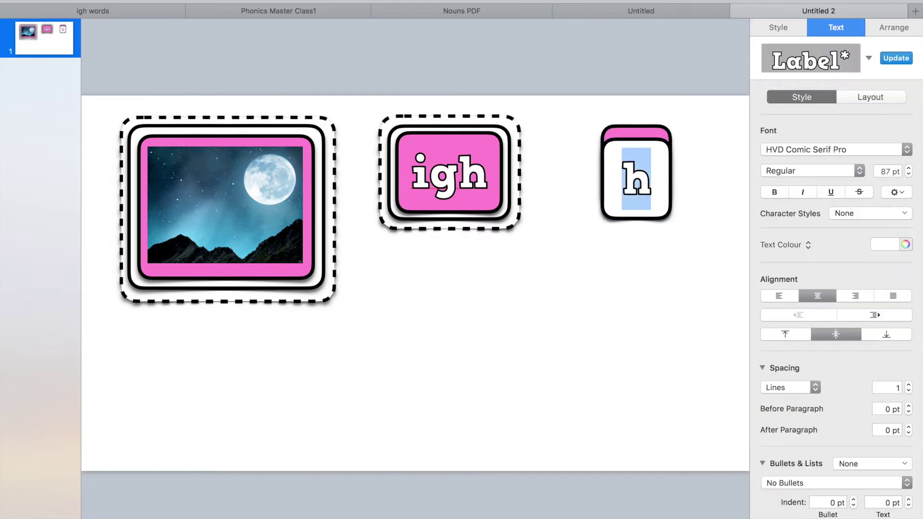
{"action": "key", "text": "BackSpace"}
{"action": "left_click", "coordinate": [682, 171]}
Enlarge the blank white tile around the "h" tile to about 163 × 181 pt and send it to the back
{"action": "left_click", "coordinate": [668, 144]}
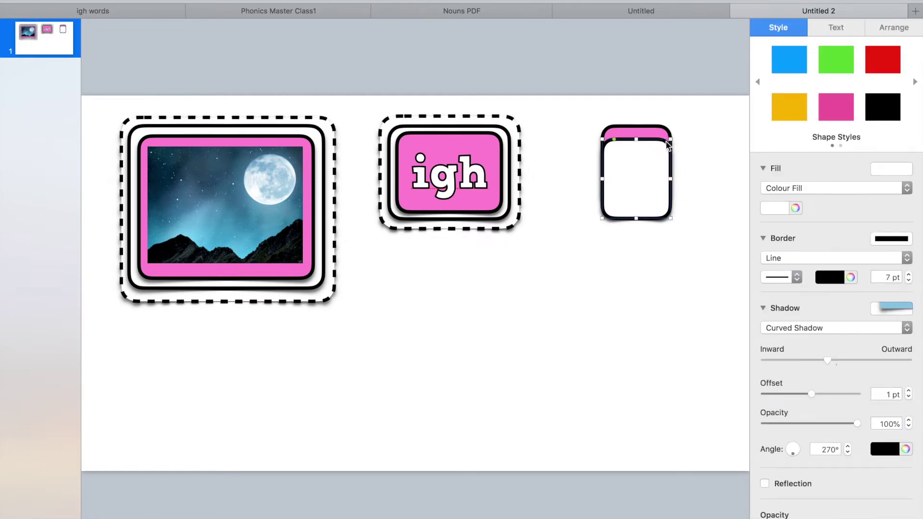
{"action": "left_click_drag", "start_coordinate": [670, 140], "coordinate": [683, 133]}
{"action": "left_click_drag", "start_coordinate": [661, 165], "coordinate": [655, 155]}
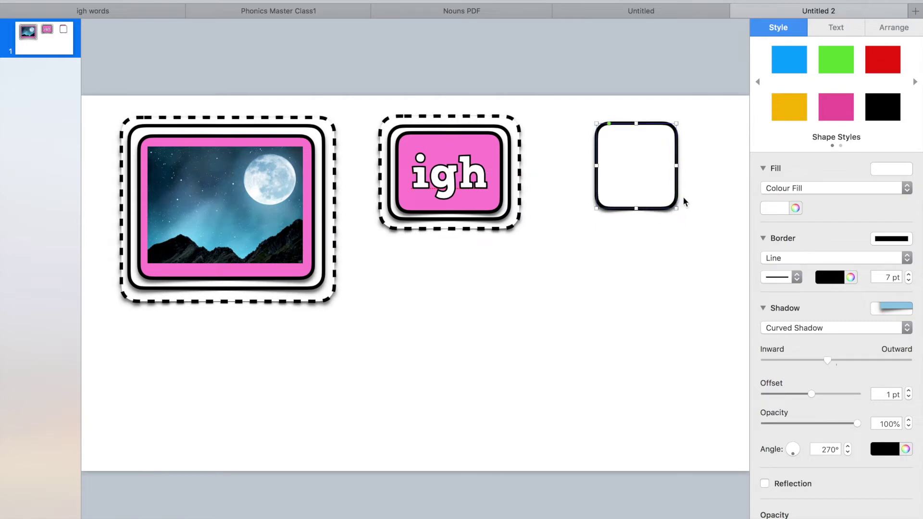
{"action": "mouse_move", "coordinate": [674, 208]}
{"action": "left_mouse_down"}
{"action": "mouse_move", "coordinate": [680, 202]}
{"action": "mouse_move", "coordinate": [680, 213]}
{"action": "left_mouse_up"}
{"action": "left_click", "coordinate": [868, 29]}
{"action": "left_click", "coordinate": [783, 57]}
Centre the pink "h" tile within its white frame
{"action": "left_click", "coordinate": [652, 150]}
{"action": "left_click_drag", "start_coordinate": [651, 150], "coordinate": [680, 115]}
{"action": "key", "text": "super+z"}
{"action": "left_click", "coordinate": [660, 163]}
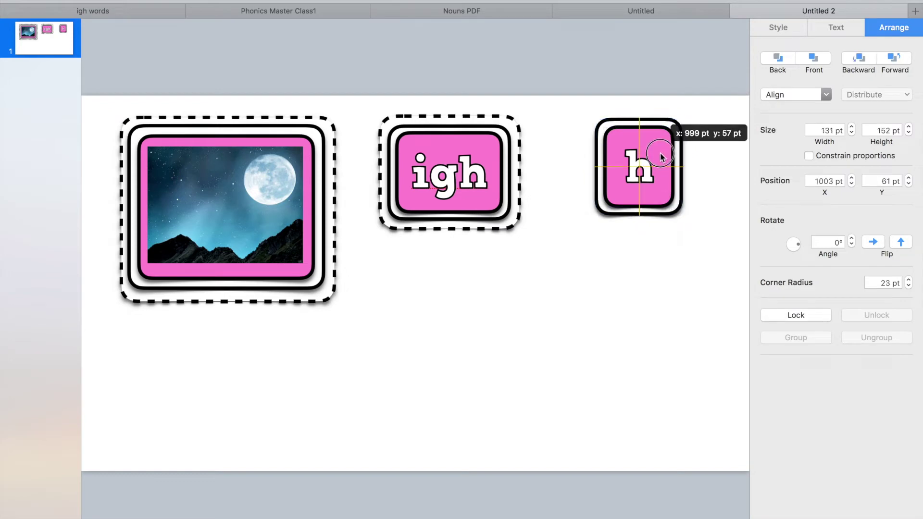
{"action": "left_click", "coordinate": [693, 153]}
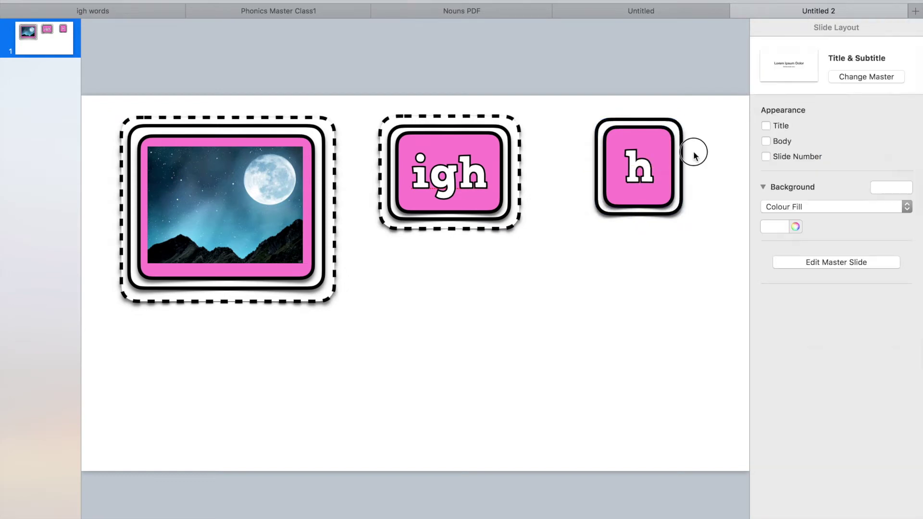
Duplicate the "h" tile's white frame, enlarge the copy to about 189 × 206 pt, and centre it behind the original
{"action": "left_click", "coordinate": [682, 128]}
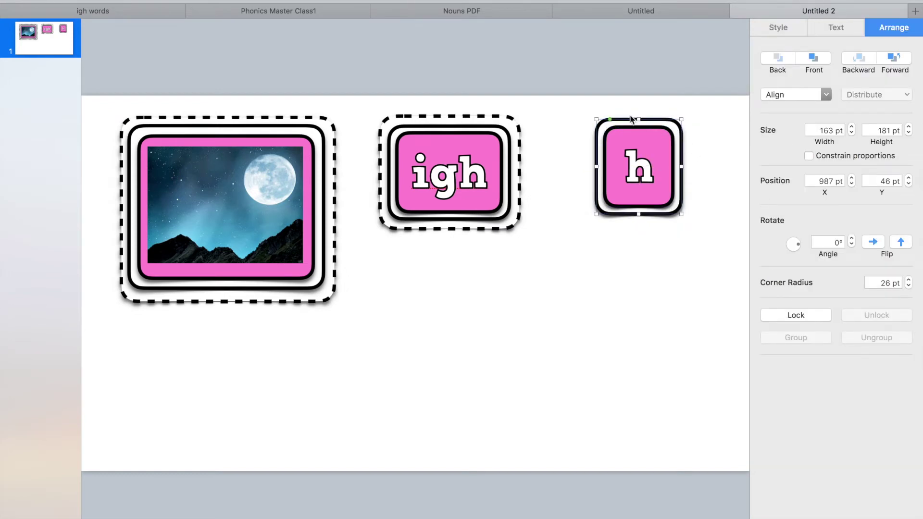
{"action": "key", "text": "super+d"}
{"action": "left_click_drag", "start_coordinate": [637, 144], "coordinate": [624, 131]}
{"action": "left_click_drag", "start_coordinate": [675, 207], "coordinate": [686, 220]}
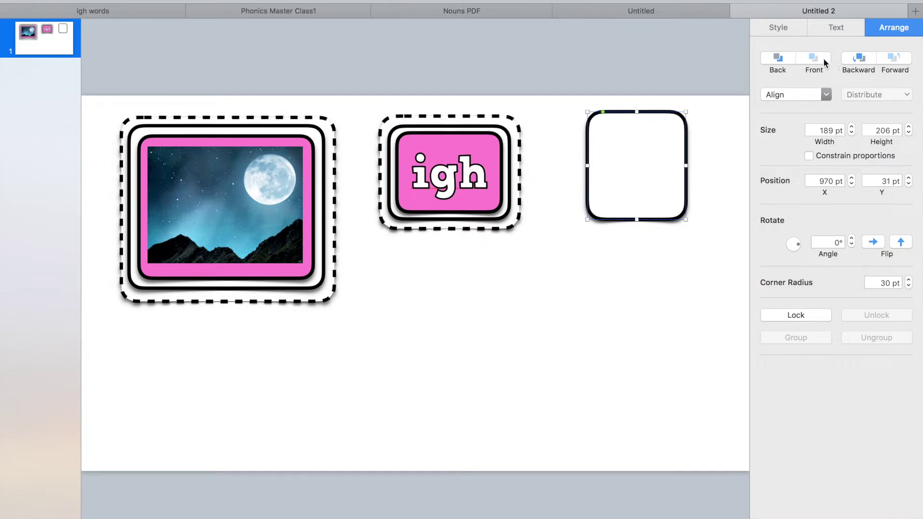
{"action": "left_click", "coordinate": [777, 67]}
{"action": "left_click_drag", "start_coordinate": [678, 113], "coordinate": [678, 116]}
Set the border width of the "h" tile's middle frame to 5 pt
{"action": "left_click", "coordinate": [672, 123]}
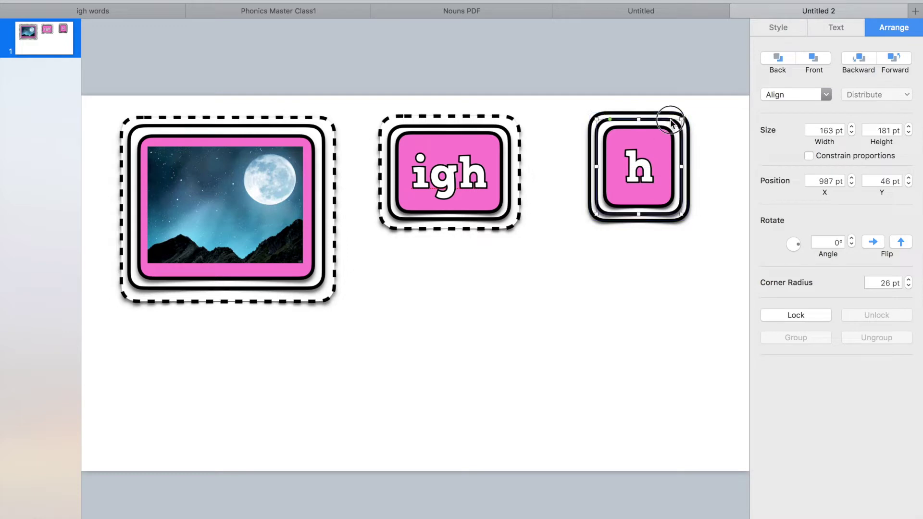
{"action": "left_click", "coordinate": [783, 25]}
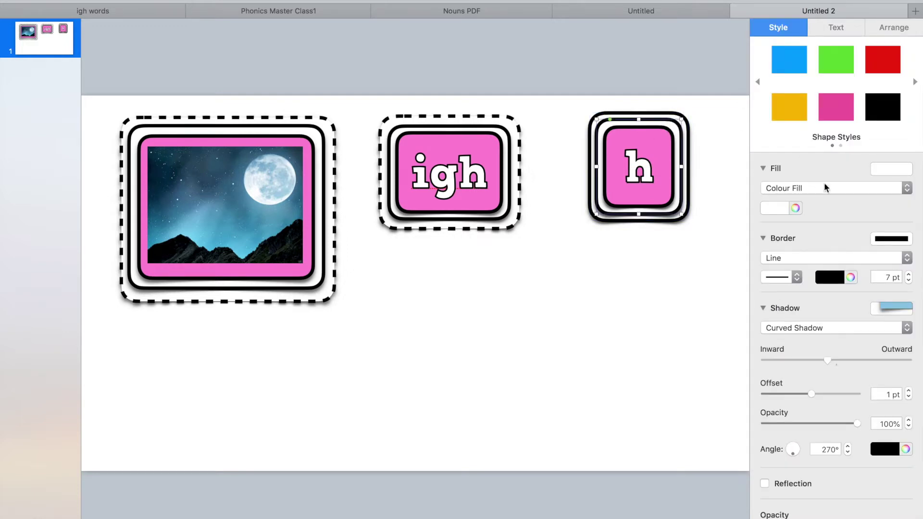
{"action": "left_click", "coordinate": [909, 281]}
{"action": "left_click", "coordinate": [909, 280]}
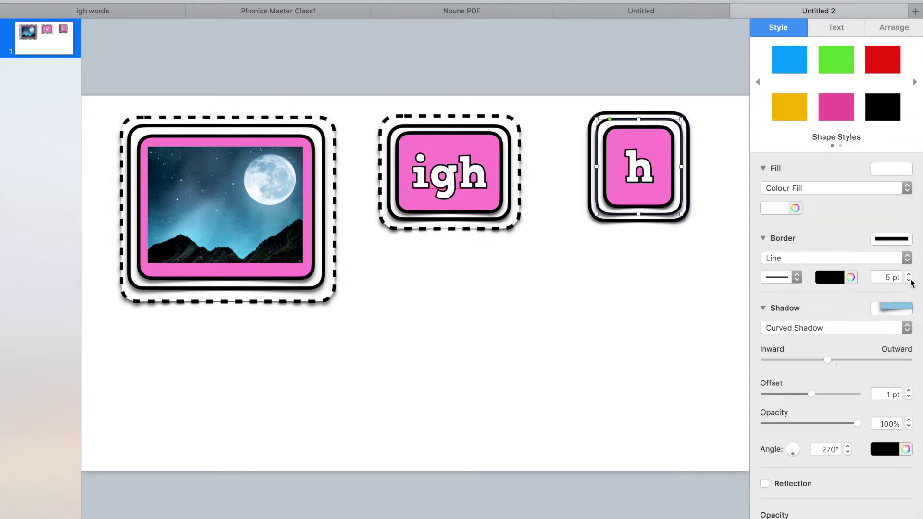
Reduce the corner rounding of the outermost "h" frame and give it a 6 pt medium dashed border
{"action": "left_click", "coordinate": [671, 113]}
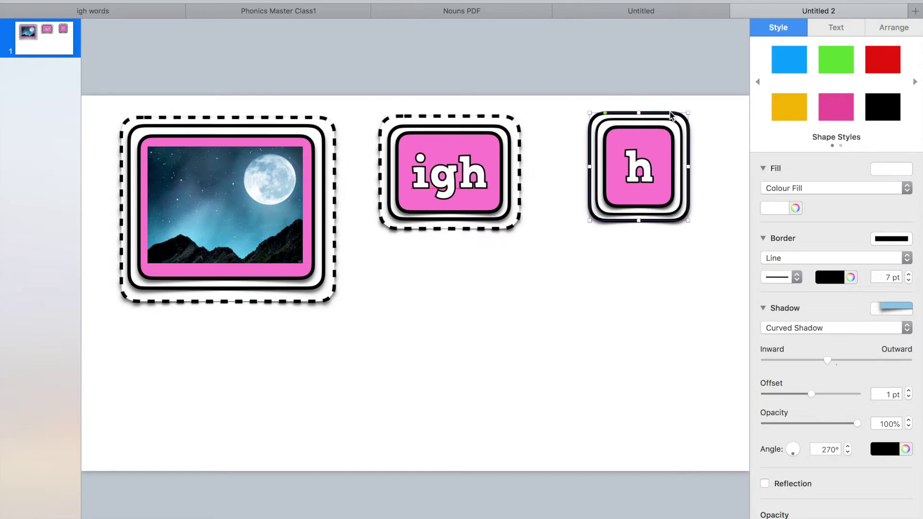
{"action": "left_click_drag", "start_coordinate": [605, 112], "coordinate": [600, 112]}
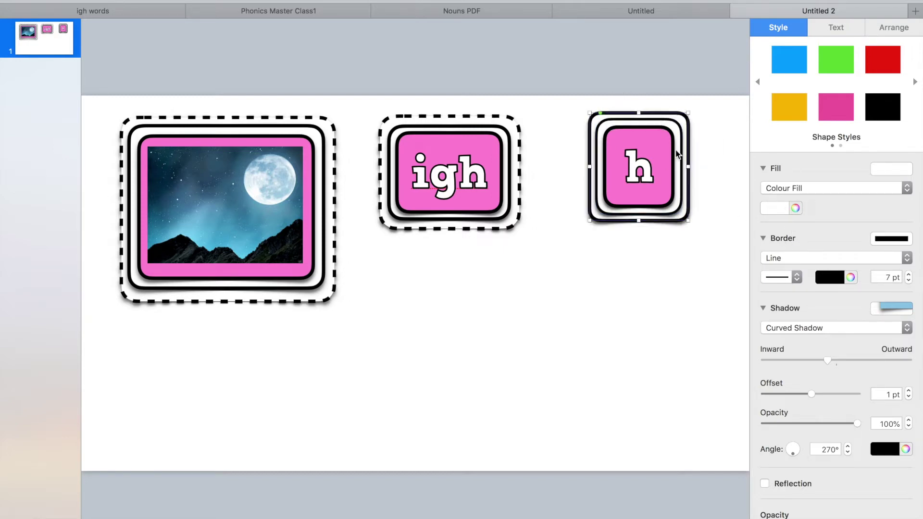
{"action": "left_click", "coordinate": [783, 275]}
{"action": "left_click", "coordinate": [786, 303]}
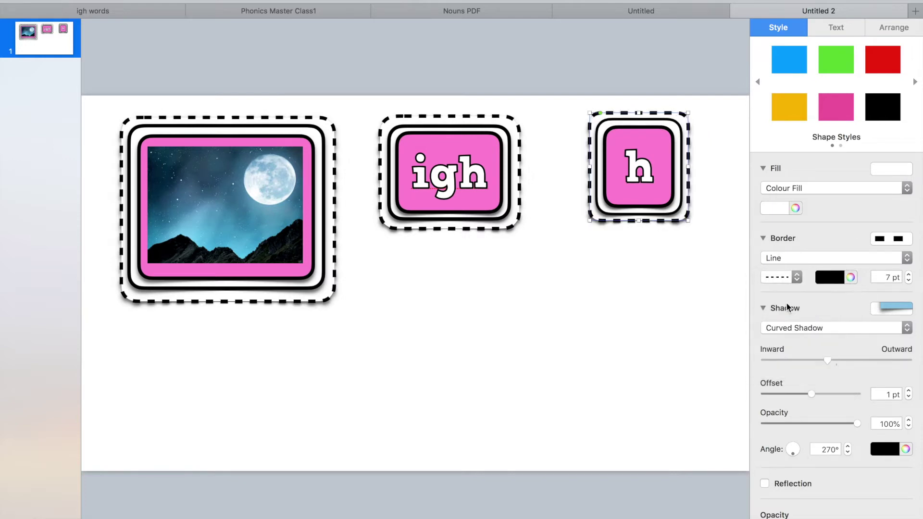
{"action": "left_click", "coordinate": [908, 280]}
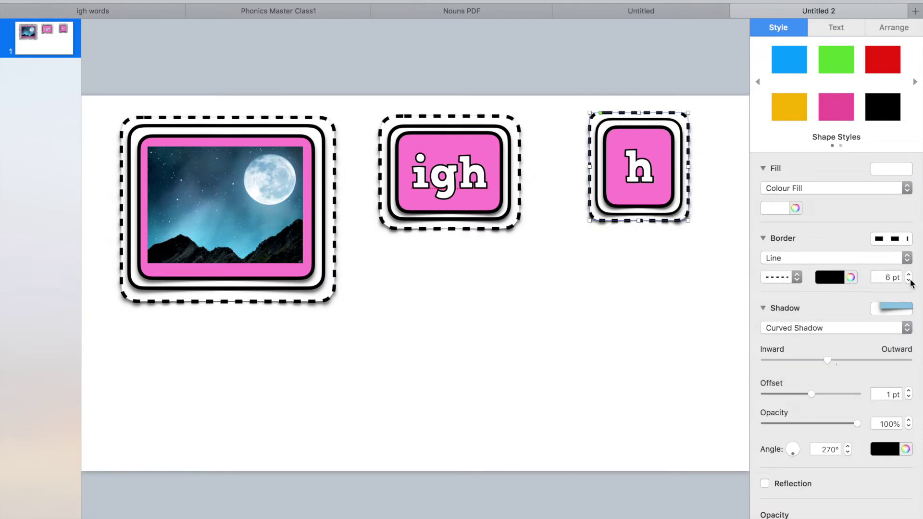
{"action": "left_click", "coordinate": [616, 287]}
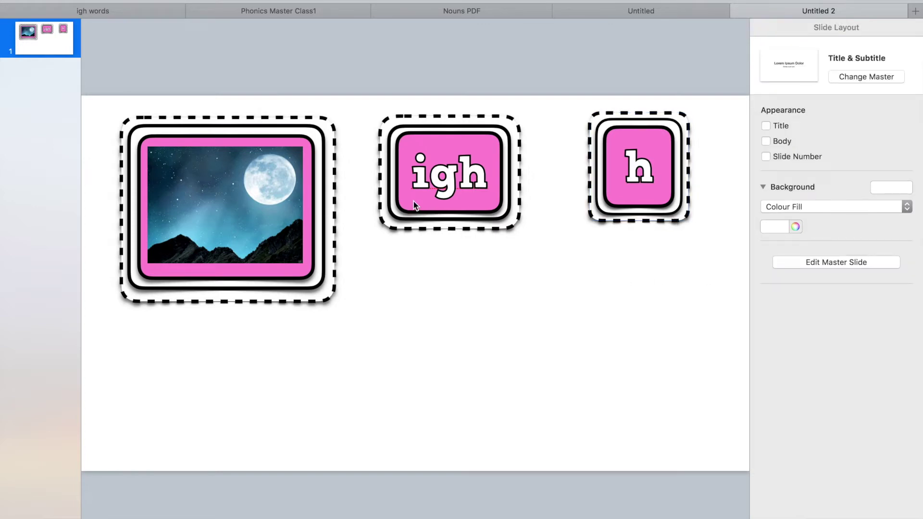
Set the border width of the "igh" tile's middle frame to 5 pt
{"action": "left_click", "coordinate": [395, 221]}
{"action": "left_click", "coordinate": [396, 221]}
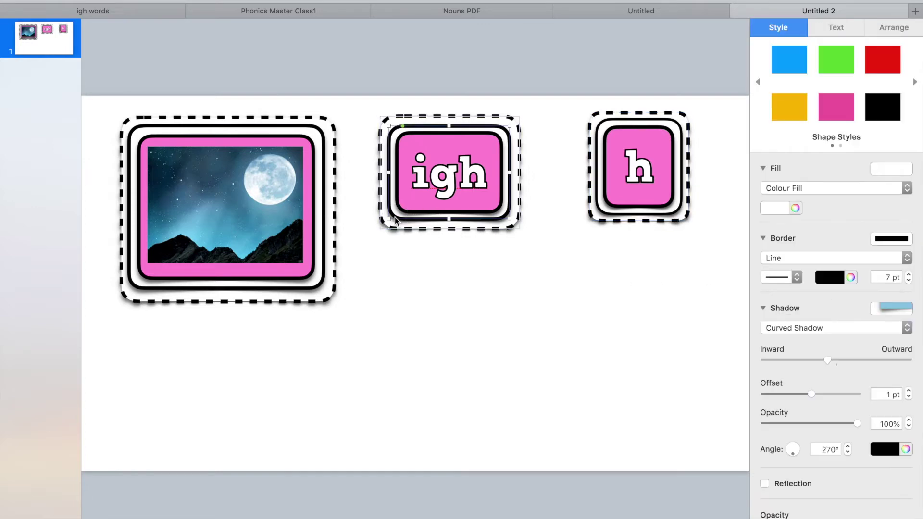
{"action": "left_click", "coordinate": [908, 281]}
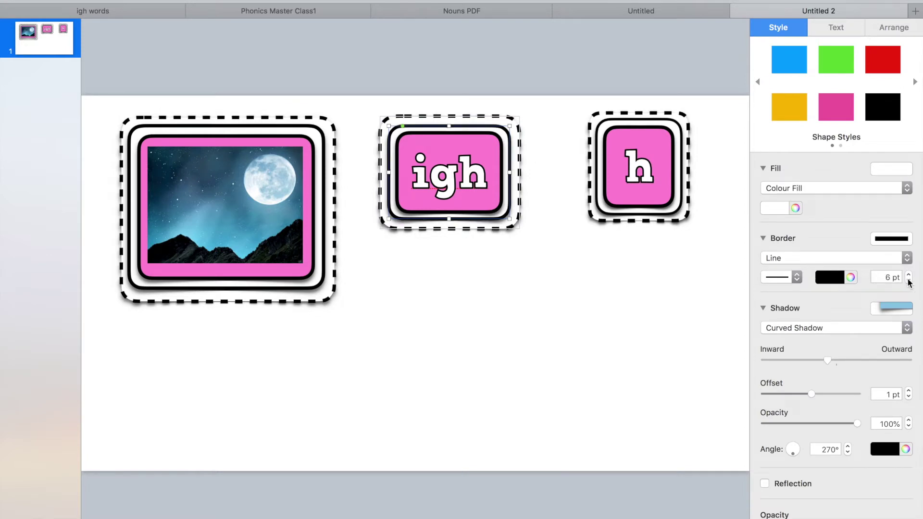
{"action": "left_click", "coordinate": [909, 281]}
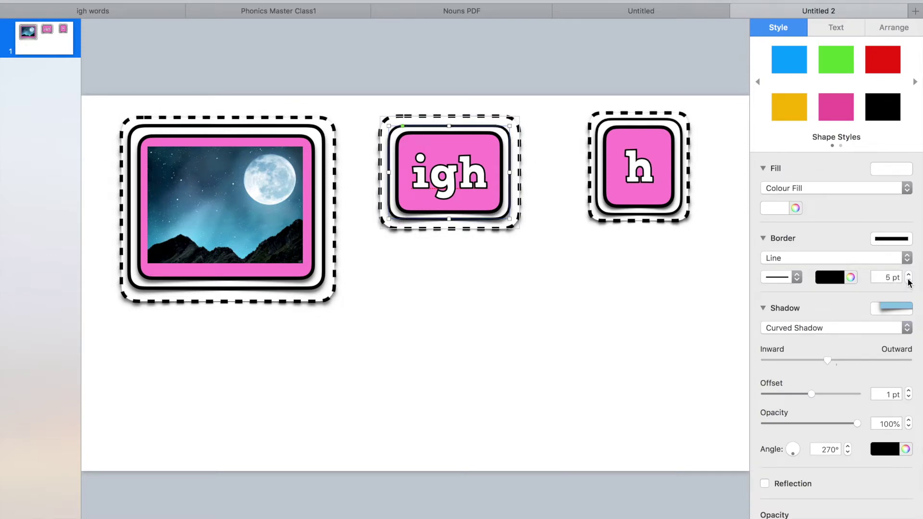
Set the border width of the night picture's middle frame to 5 pt
{"action": "left_click", "coordinate": [320, 288]}
{"action": "left_click", "coordinate": [320, 288]}
{"action": "left_click", "coordinate": [909, 282]}
{"action": "left_click", "coordinate": [909, 283]}
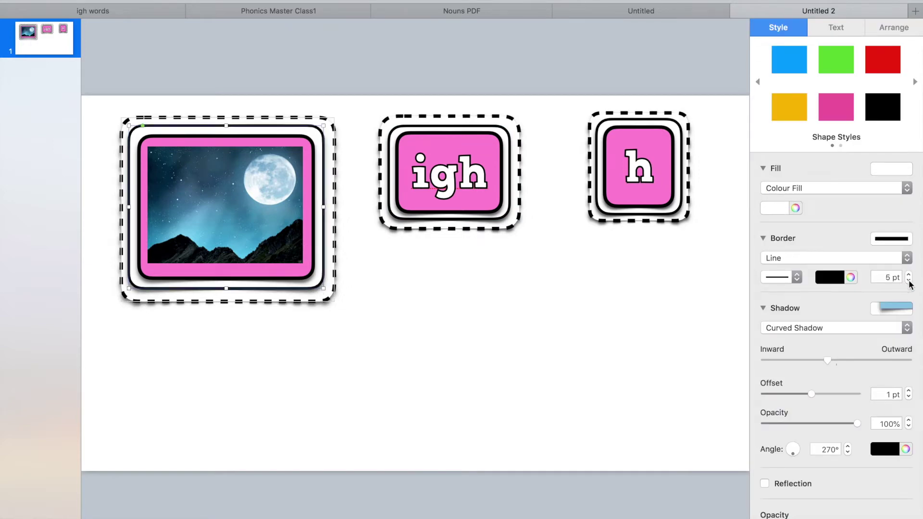
{"action": "left_click", "coordinate": [531, 368]}
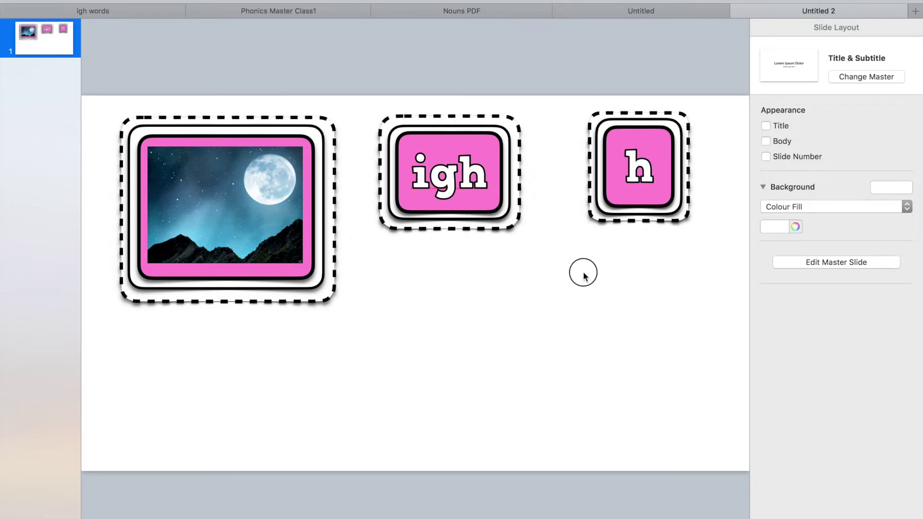
Group the "h" tile with its middle frame and dashed outer frame
{"action": "left_click_drag", "start_coordinate": [682, 253], "coordinate": [612, 146]}
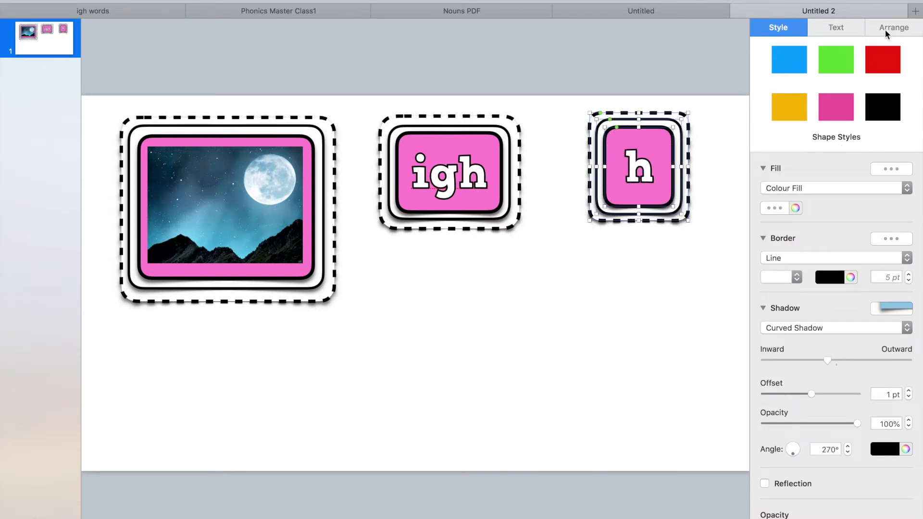
{"action": "left_click", "coordinate": [890, 28]}
{"action": "left_click", "coordinate": [811, 339]}
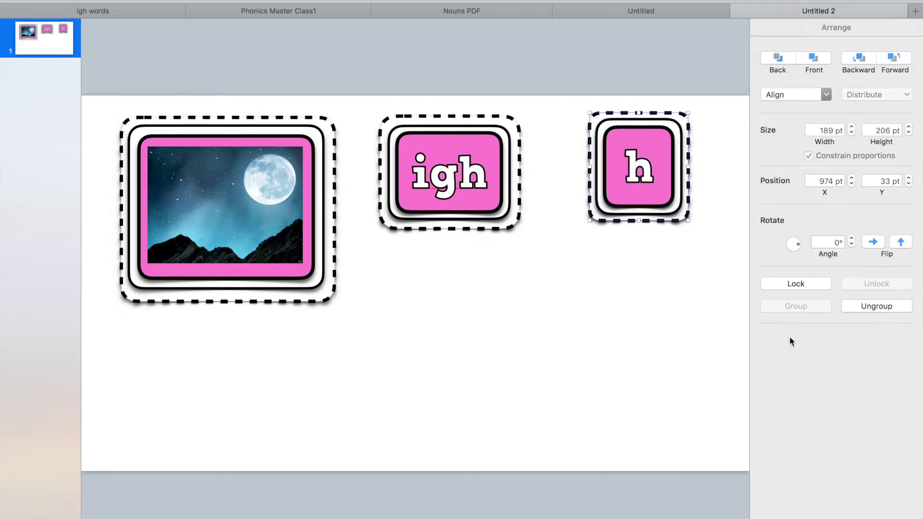
{"action": "left_click", "coordinate": [660, 305]}
Duplicate the grouped "h" tile into a row of five copies along the slide's lower edge
{"action": "left_click", "coordinate": [666, 212]}
{"action": "left_click_drag", "start_coordinate": [665, 210], "coordinate": [557, 403]}
{"action": "left_click_drag", "start_coordinate": [559, 407], "coordinate": [693, 403]}
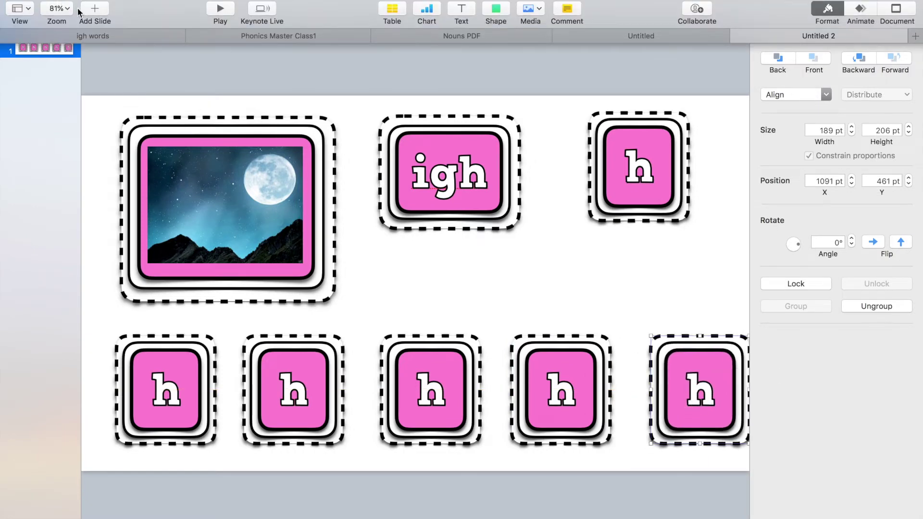
Move the fifth "h" tile in the lower row left to about x 1054 pt so it fits on the slide
{"action": "left_click", "coordinate": [56, 9]}
{"action": "left_click", "coordinate": [69, 48]}
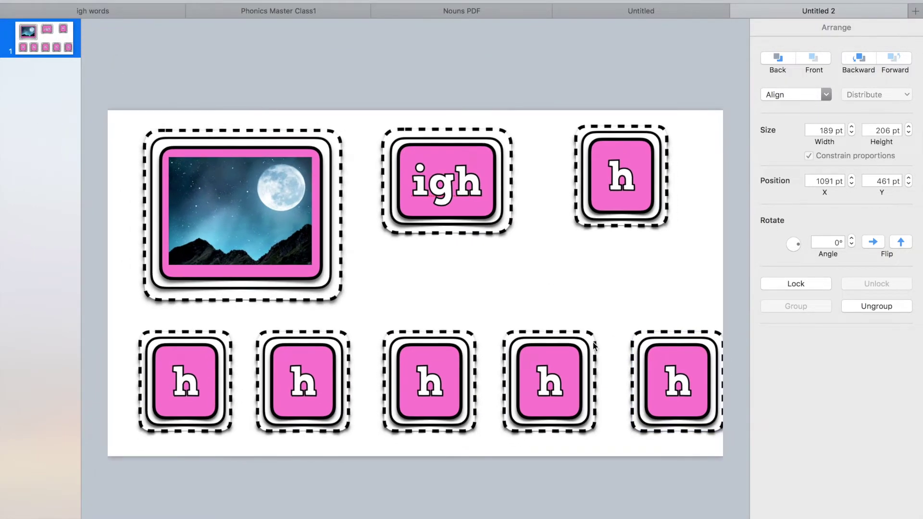
{"action": "key", "text": "shift+Left"}
{"action": "key", "text": "shift+Left"}
{"action": "key", "text": "shift+Left"}
{"action": "key", "text": "Left"}
{"action": "key", "text": "Left"}
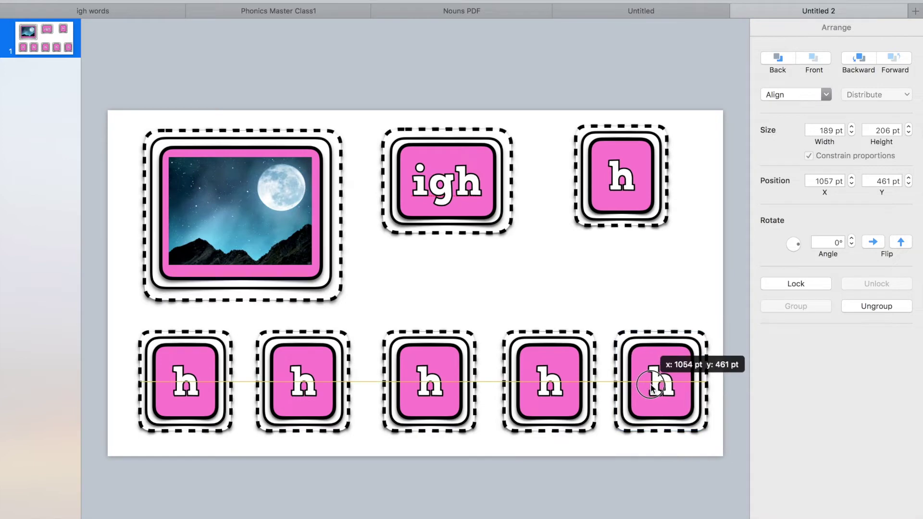
Replace the "h" on the first two tiles of the lower row with "n" and "t"
{"action": "double_click", "coordinate": [187, 392]}
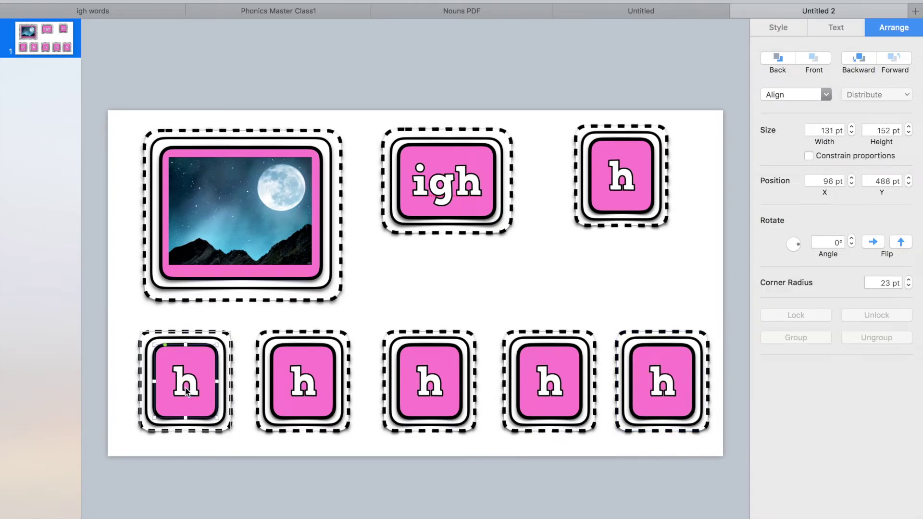
{"action": "double_click", "coordinate": [186, 391]}
{"action": "type", "text": "n"}
{"action": "left_click", "coordinate": [289, 386]}
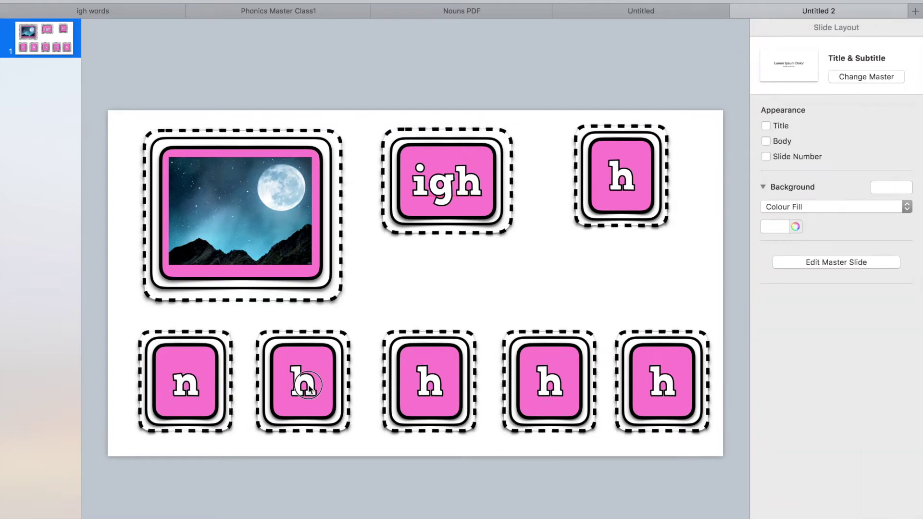
{"action": "double_click", "coordinate": [309, 388]}
{"action": "double_click", "coordinate": [299, 383]}
{"action": "type", "text": "t"}
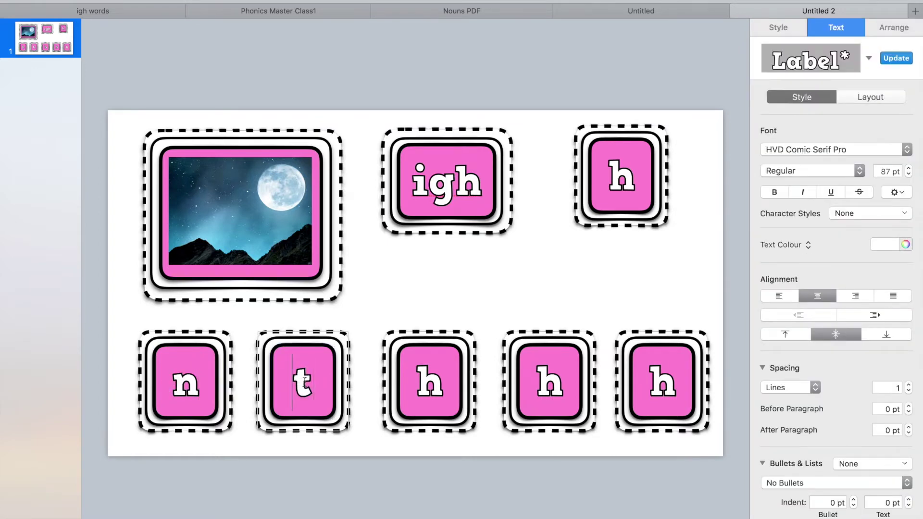
Replace the "h" on the third, fourth and fifth lower tiles with "l", "f" and "s"
{"action": "left_click", "coordinate": [430, 390]}
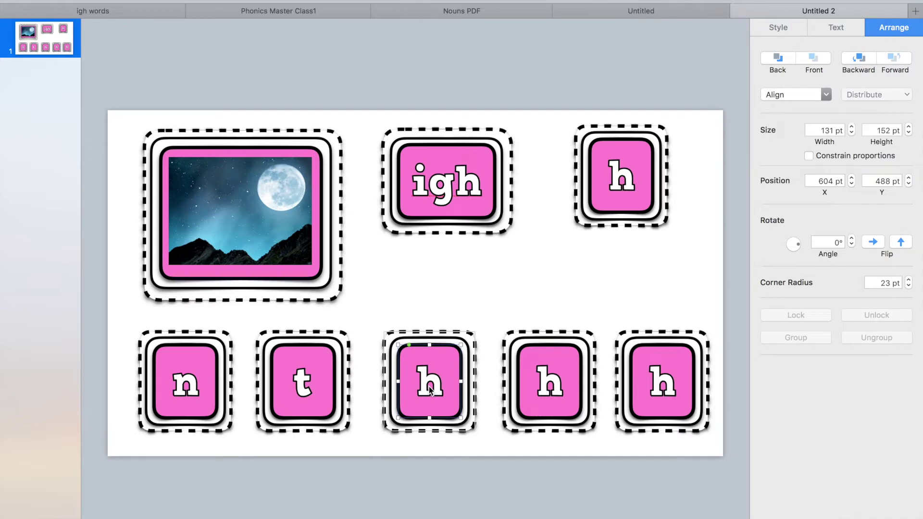
{"action": "double_click", "coordinate": [429, 383]}
{"action": "type", "text": "l"}
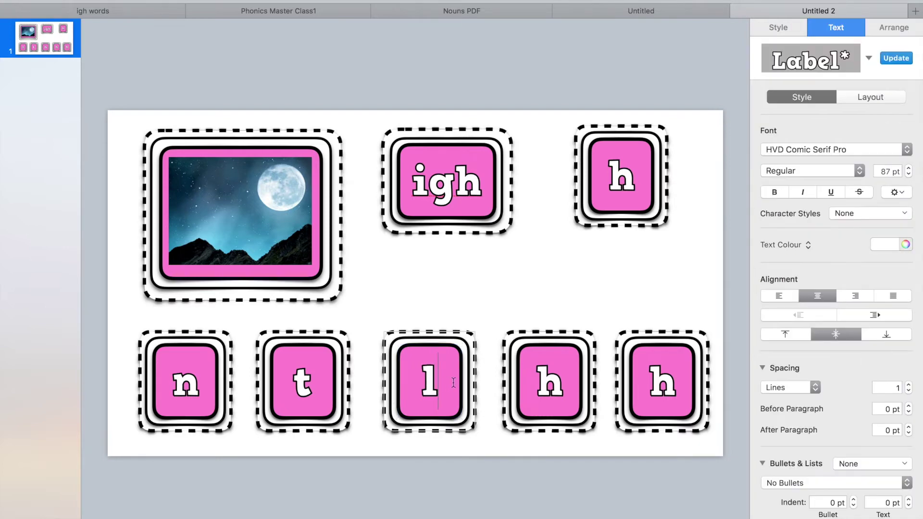
{"action": "left_click", "coordinate": [552, 386]}
{"action": "left_click", "coordinate": [551, 386]}
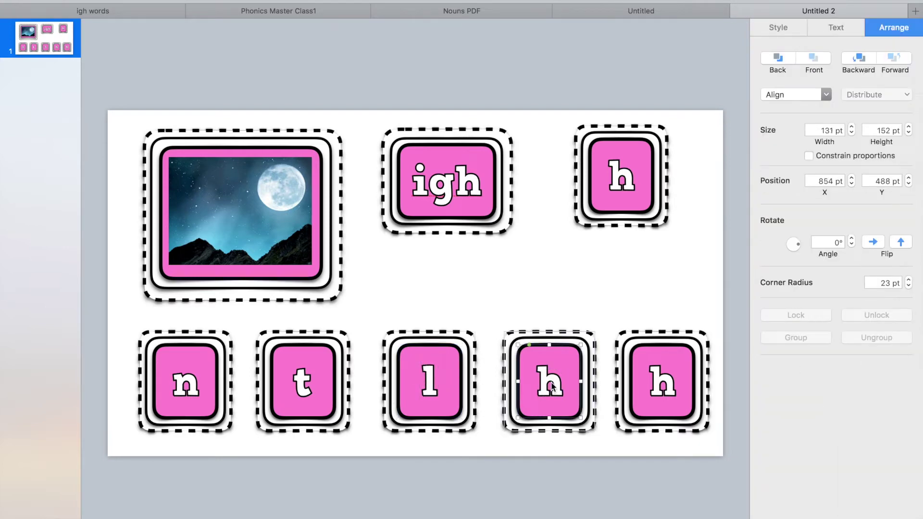
{"action": "double_click", "coordinate": [551, 386]}
{"action": "type", "text": "f"}
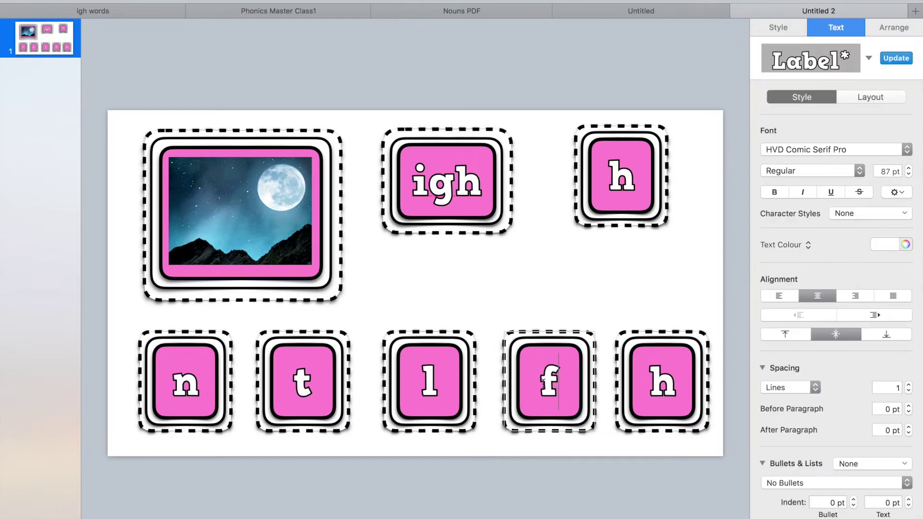
{"action": "left_click", "coordinate": [671, 386]}
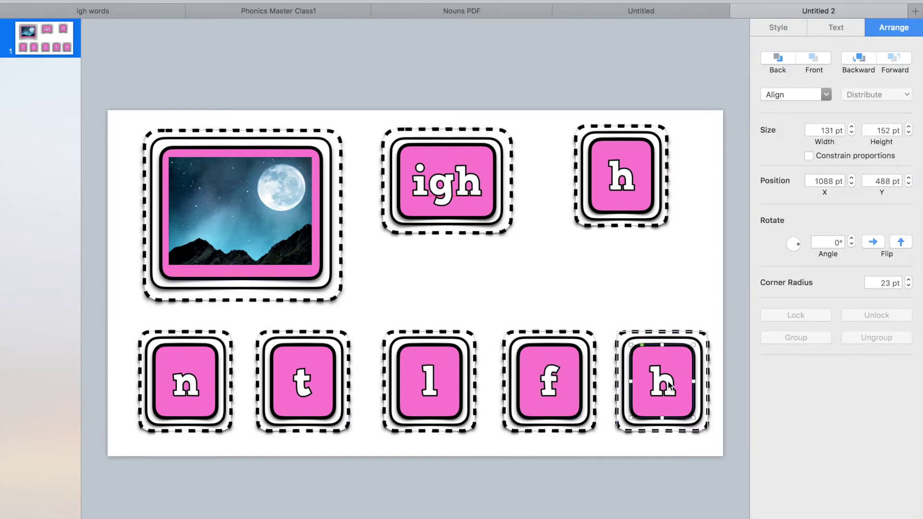
{"action": "double_click", "coordinate": [670, 385]}
{"action": "type", "text": "s"}
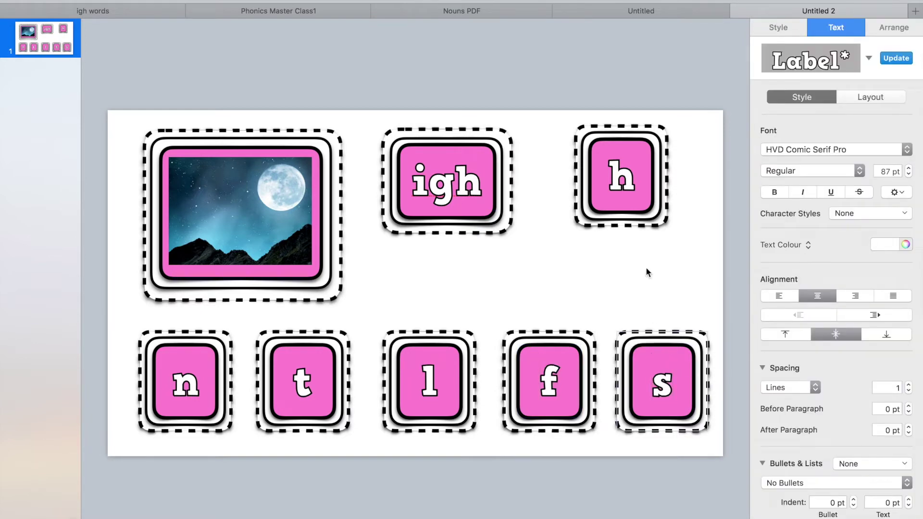
{"action": "left_click", "coordinate": [646, 270]}
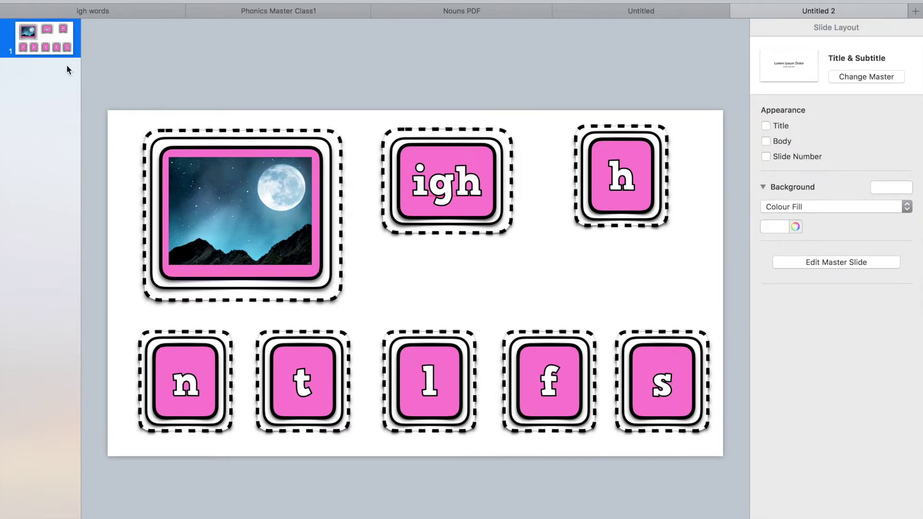
Add a second slide with the Blank layout after slide 1
{"action": "left_click", "coordinate": [56, 50]}
{"action": "left_click", "coordinate": [95, 2]}
{"action": "left_click", "coordinate": [138, 357]}
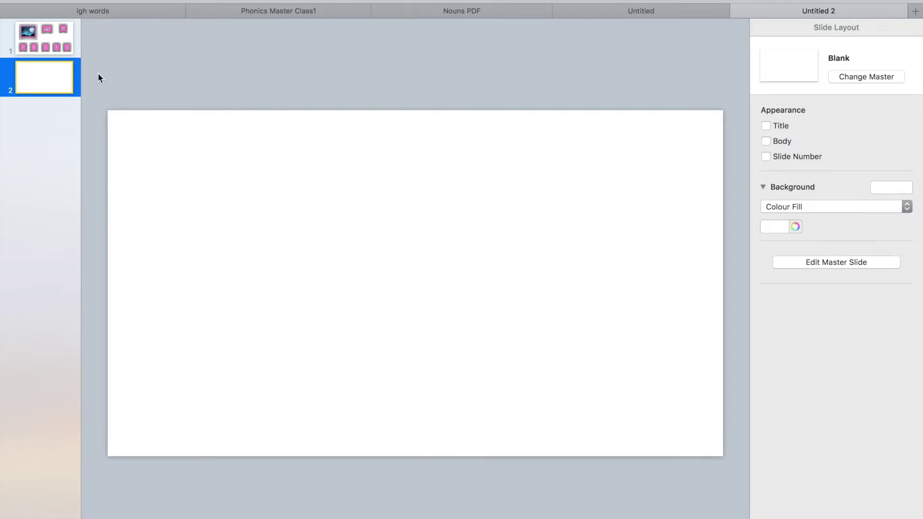
Copy the framed night picture group from slide 1 onto the blank slide 2
{"action": "left_click", "coordinate": [55, 45]}
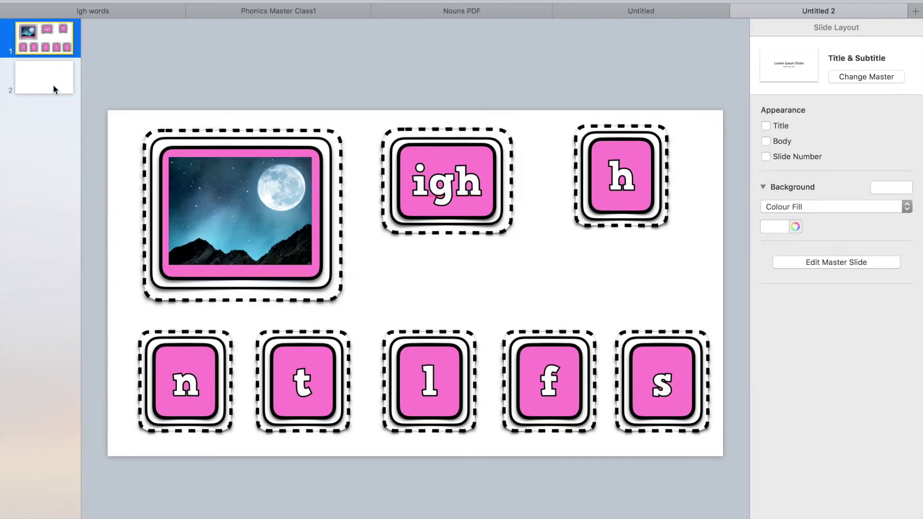
{"action": "left_click", "coordinate": [50, 72]}
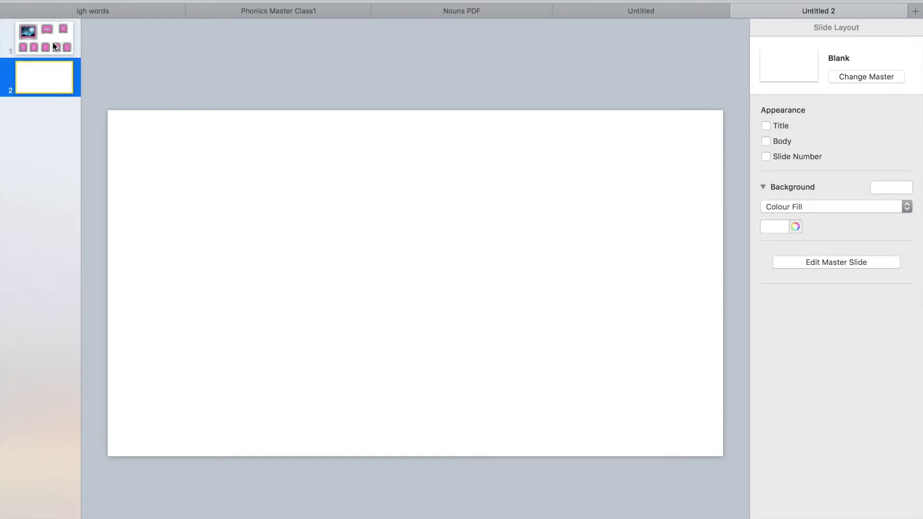
{"action": "left_click", "coordinate": [55, 47]}
{"action": "left_click", "coordinate": [269, 211]}
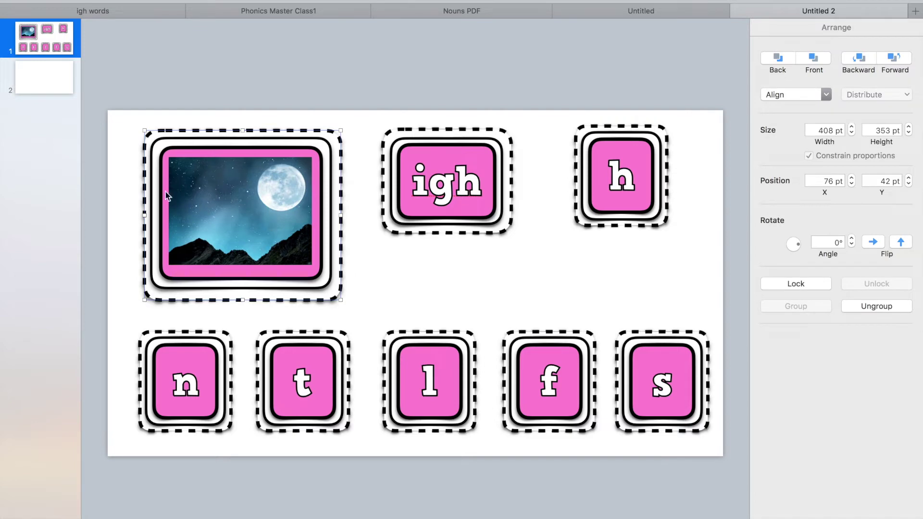
{"action": "left_click", "coordinate": [177, 55]}
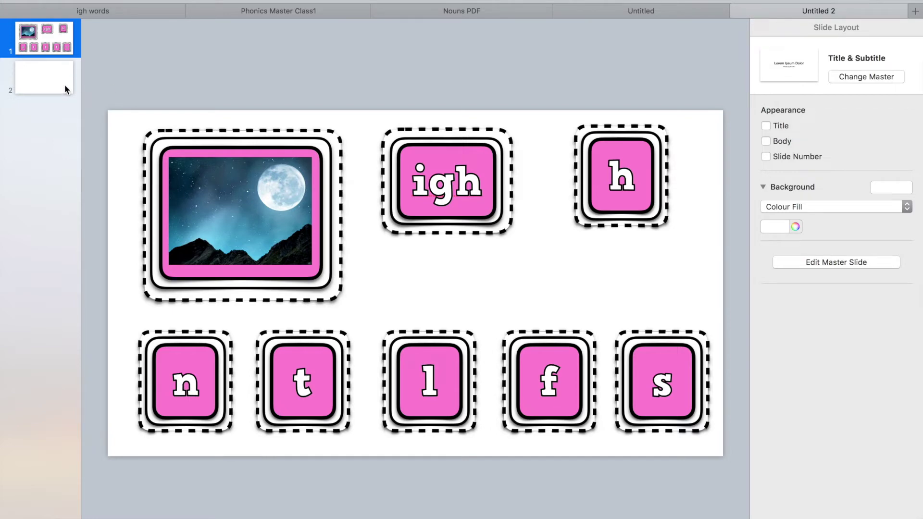
{"action": "left_click", "coordinate": [260, 216]}
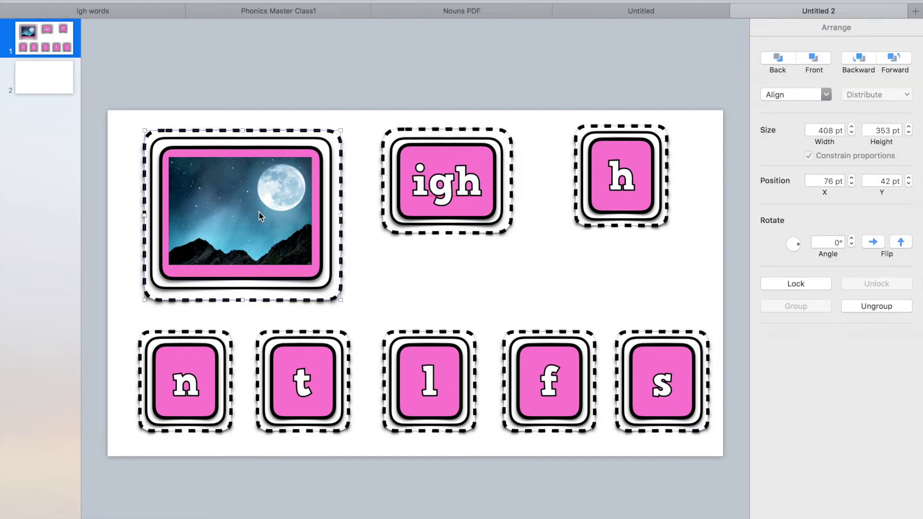
{"action": "left_click", "coordinate": [34, 89]}
{"action": "key", "text": "super+v"}
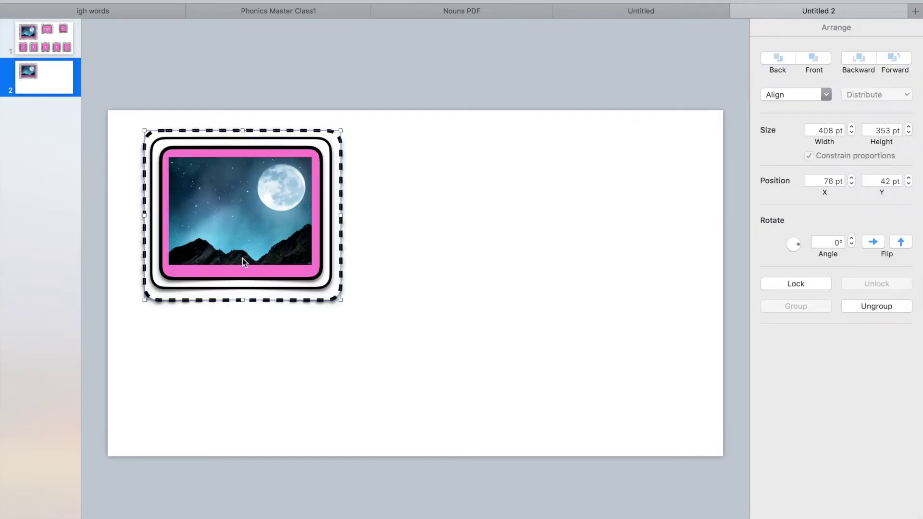
Shrink the framed night picture to about 312 × 270 pt and duplicate it into two rows of three on slide 2
{"action": "left_click_drag", "start_coordinate": [243, 259], "coordinate": [463, 404], "text": "alt"}
{"action": "key", "text": "super+v"}
{"action": "left_click", "coordinate": [711, 274]}
{"action": "mouse_move", "coordinate": [247, 271]}
{"action": "left_mouse_down"}
{"action": "mouse_move", "coordinate": [225, 257]}
{"action": "mouse_move", "coordinate": [238, 258]}
{"action": "left_mouse_up"}
{"action": "left_click_drag", "start_coordinate": [507, 250], "coordinate": [530, 239]}
{"action": "left_click_drag", "start_coordinate": [408, 384], "coordinate": [330, 412]}
{"action": "key", "text": "Delete"}
{"action": "left_click_drag", "start_coordinate": [274, 194], "coordinate": [327, 272]}
{"action": "left_click_drag", "start_coordinate": [552, 242], "coordinate": [455, 321]}
{"action": "left_click", "coordinate": [178, 185]}
{"action": "left_click_drag", "start_coordinate": [178, 185], "coordinate": [598, 376]}
Group the upper-middle night picture with its frames and move the group to about x 441 pt, y 39 pt
{"action": "left_click", "coordinate": [651, 420]}
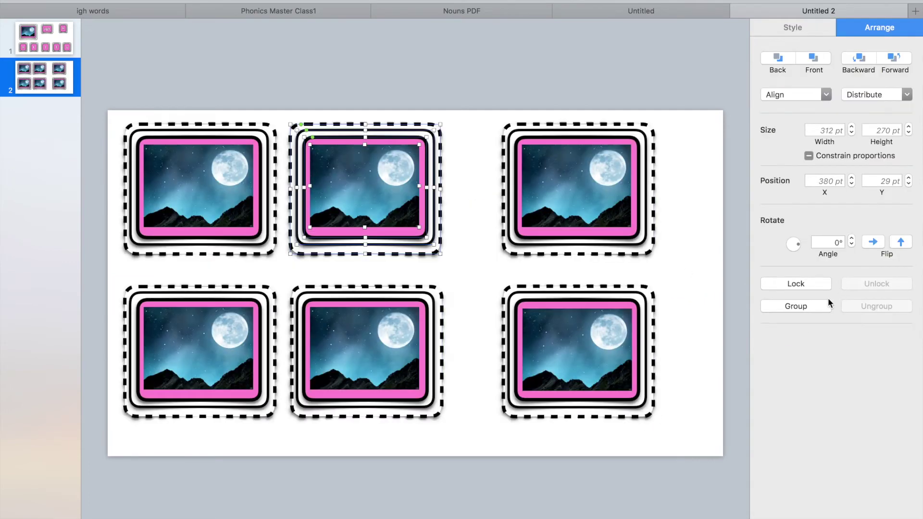
{"action": "left_click", "coordinate": [827, 304]}
{"action": "left_click_drag", "start_coordinate": [377, 163], "coordinate": [402, 165]}
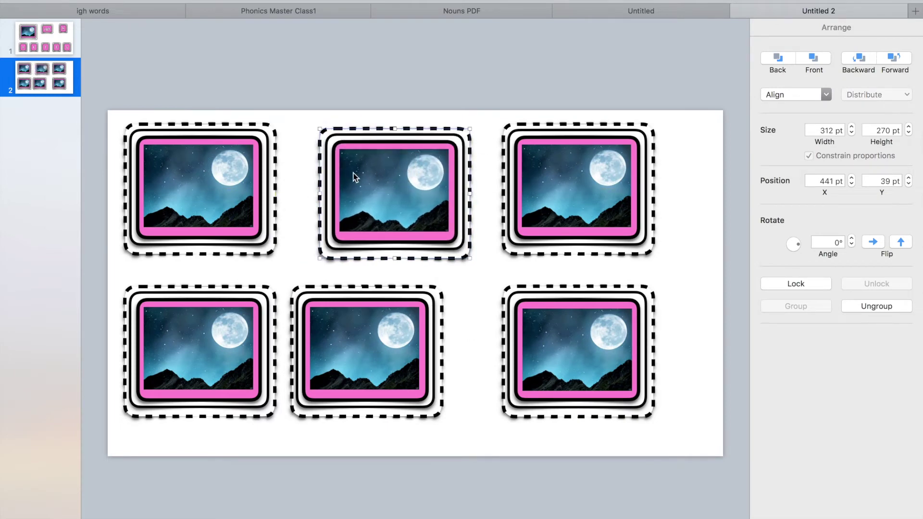
Ungroup the combined lower-left and lower-middle pictures into two separate framed pictures
{"action": "left_click", "coordinate": [406, 310]}
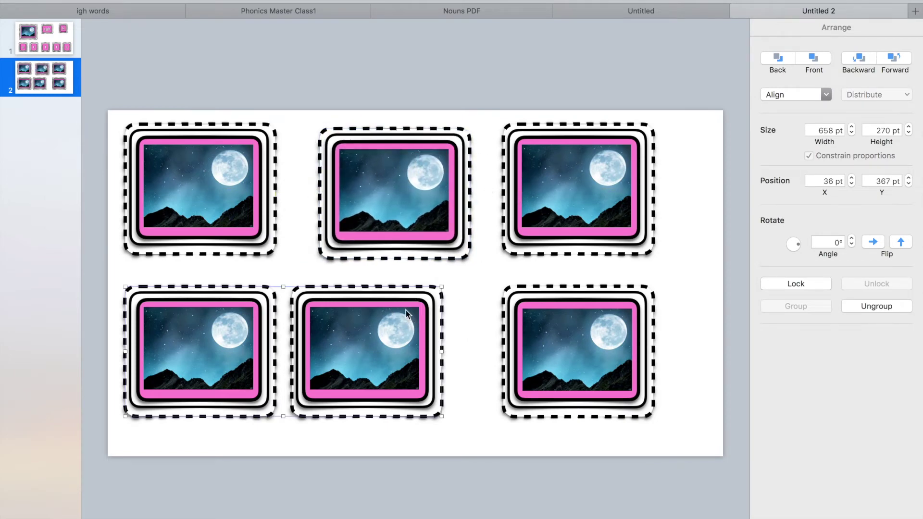
{"action": "left_click", "coordinate": [887, 307]}
{"action": "left_click", "coordinate": [287, 268]}
Reposition the framed pictures into two evenly spaced rows of three, with the lower-right one at about x 858 pt, y 366 pt
{"action": "left_click", "coordinate": [301, 293]}
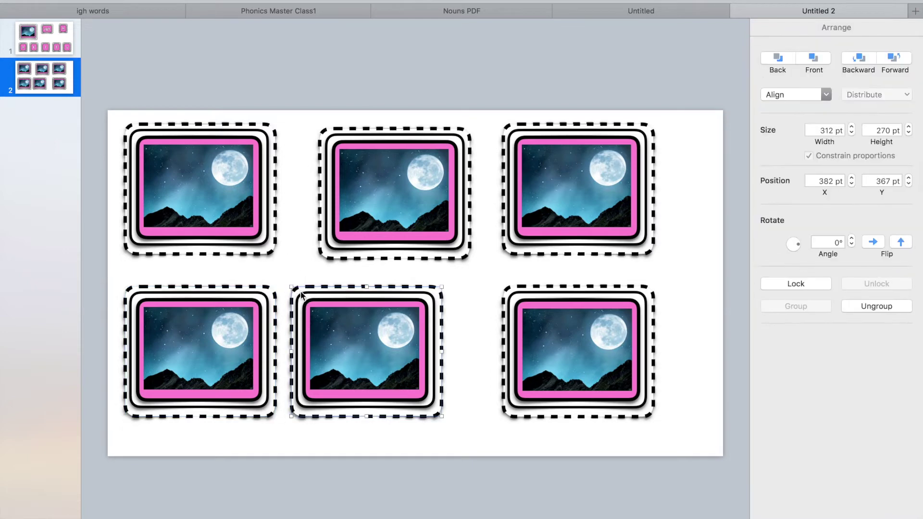
{"action": "left_click_drag", "start_coordinate": [304, 294], "coordinate": [336, 305]}
{"action": "left_click_drag", "start_coordinate": [223, 317], "coordinate": [243, 314]}
{"action": "left_click_drag", "start_coordinate": [214, 208], "coordinate": [233, 213]}
{"action": "left_click_drag", "start_coordinate": [529, 191], "coordinate": [545, 196]}
{"action": "left_click_drag", "start_coordinate": [420, 196], "coordinate": [430, 198]}
{"action": "left_click_drag", "start_coordinate": [413, 306], "coordinate": [427, 309]}
{"action": "mouse_move", "coordinate": [538, 334]}
{"action": "left_mouse_down"}
{"action": "mouse_move", "coordinate": [564, 335]}
{"action": "mouse_move", "coordinate": [551, 327]}
{"action": "left_mouse_up"}
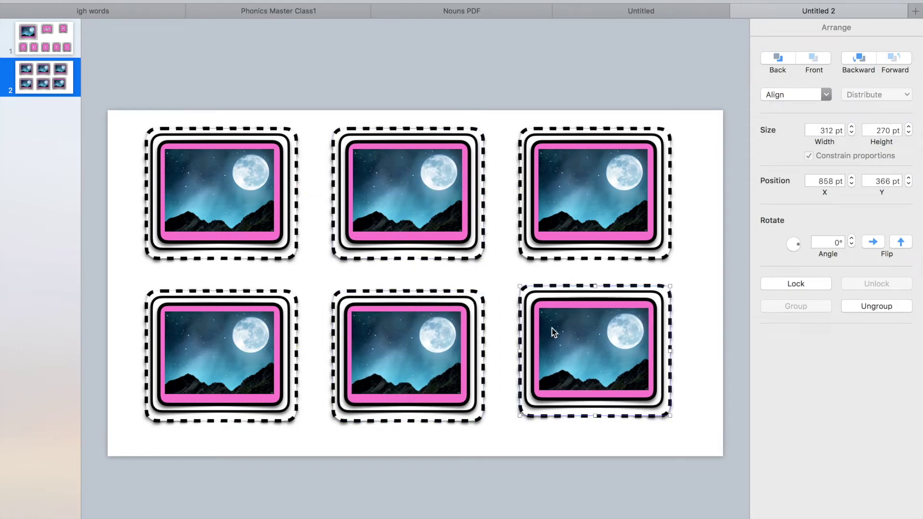
Delete the night image from every frame on slide 2 except the upper-left one, keeping the pink tiles
{"action": "left_click", "coordinate": [377, 45]}
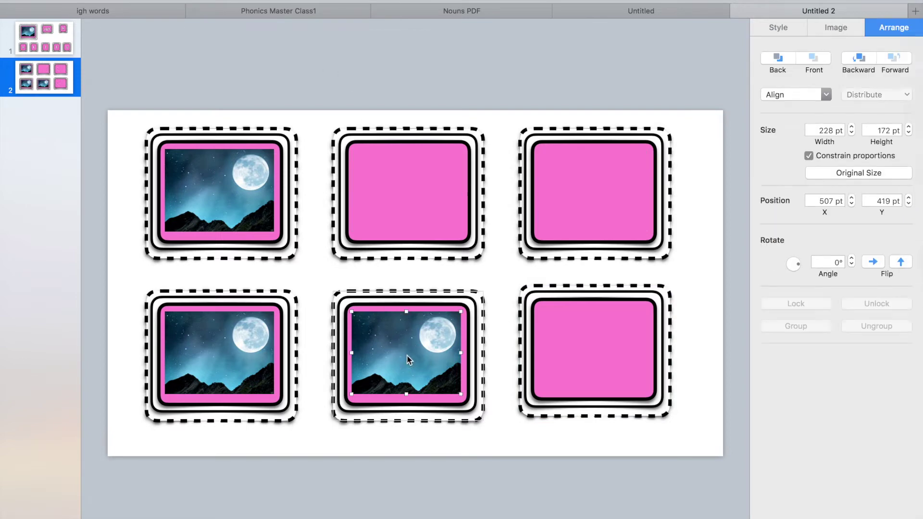
{"action": "left_click", "coordinate": [406, 355]}
{"action": "key", "text": "Delete"}
{"action": "left_click", "coordinate": [255, 361]}
{"action": "key", "text": "Delete"}
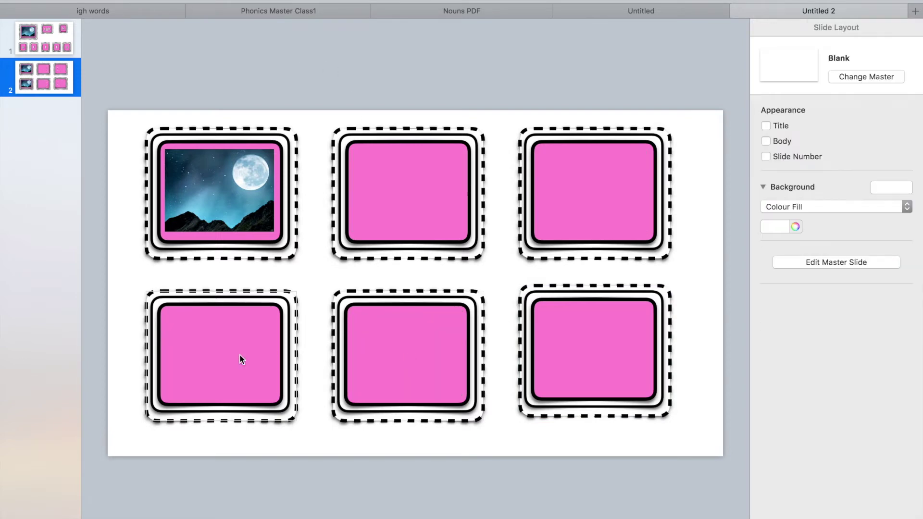
Switch to the Google Images results for "sight" and capture a screenshot of the boy looking through a magnifying glass
{"action": "mouse_move", "coordinate": [109, 32]}
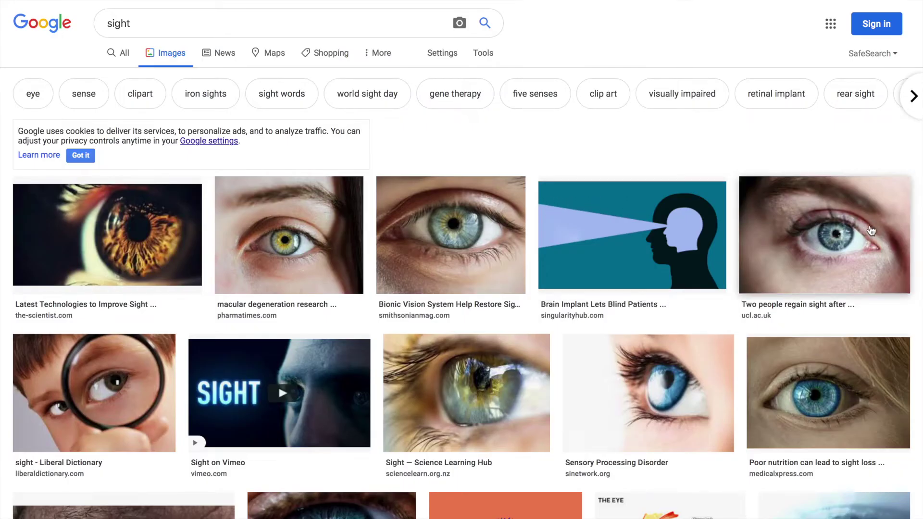
{"action": "left_click", "coordinate": [871, 230]}
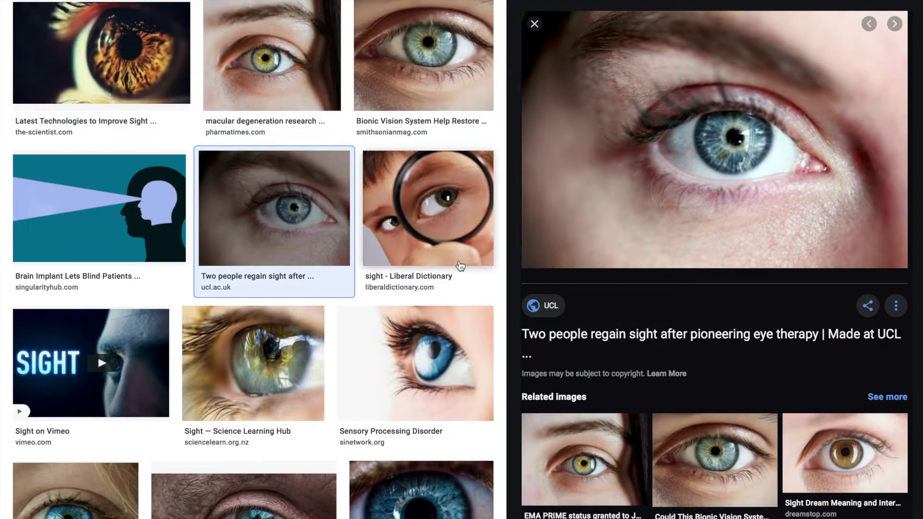
{"action": "left_click", "coordinate": [422, 239]}
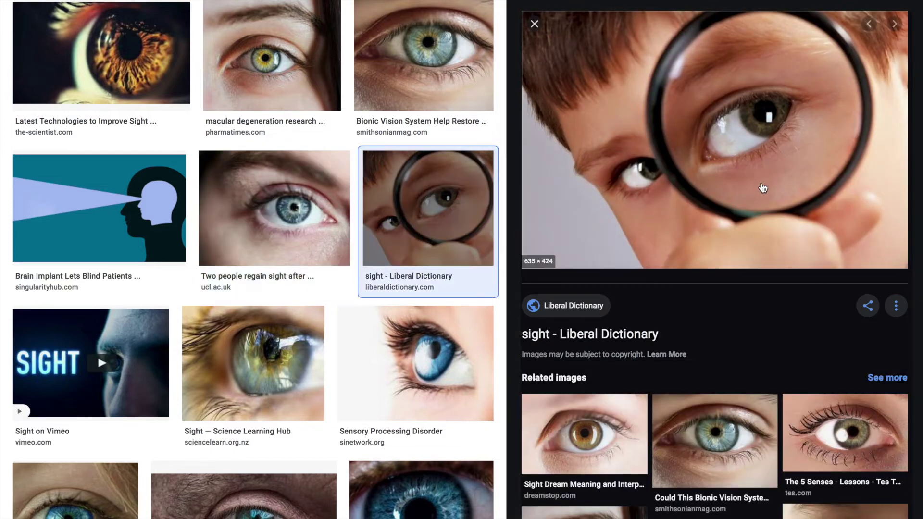
{"action": "key", "text": "super+shift+4"}
{"action": "left_click_drag", "start_coordinate": [548, 10], "coordinate": [863, 263]}
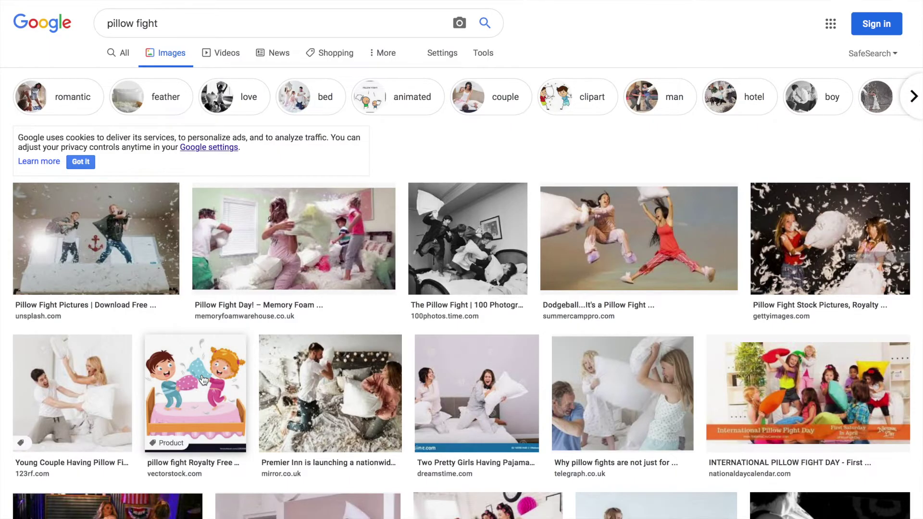
Capture screenshots of the cartoon children from the "pillow fight" results and of the yellow right-turn road sign
{"action": "left_click", "coordinate": [203, 380]}
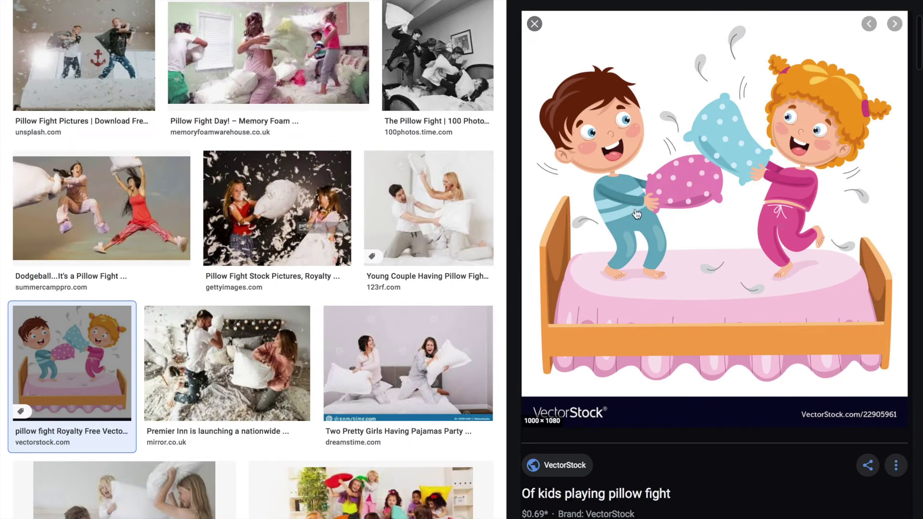
{"action": "key", "text": "super+shift+4"}
{"action": "left_click_drag", "start_coordinate": [527, 43], "coordinate": [897, 288]}
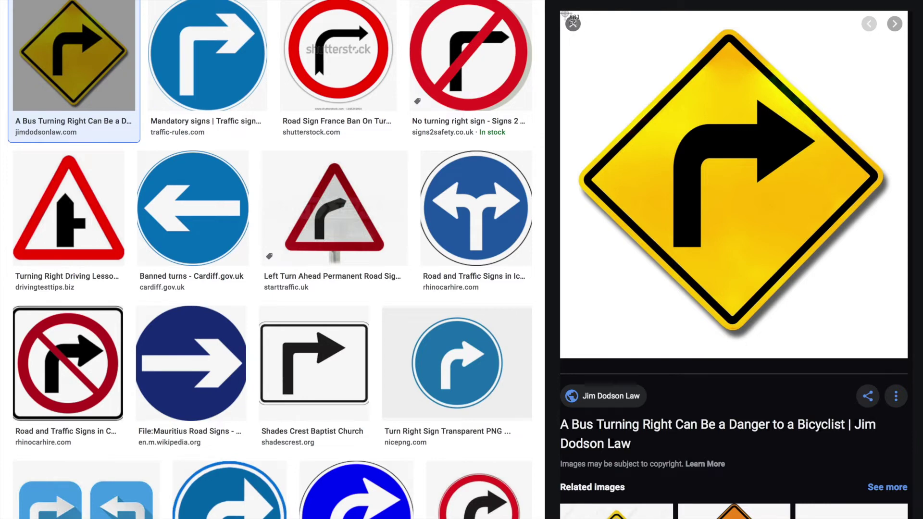
{"action": "left_click_drag", "start_coordinate": [565, 14], "coordinate": [908, 357]}
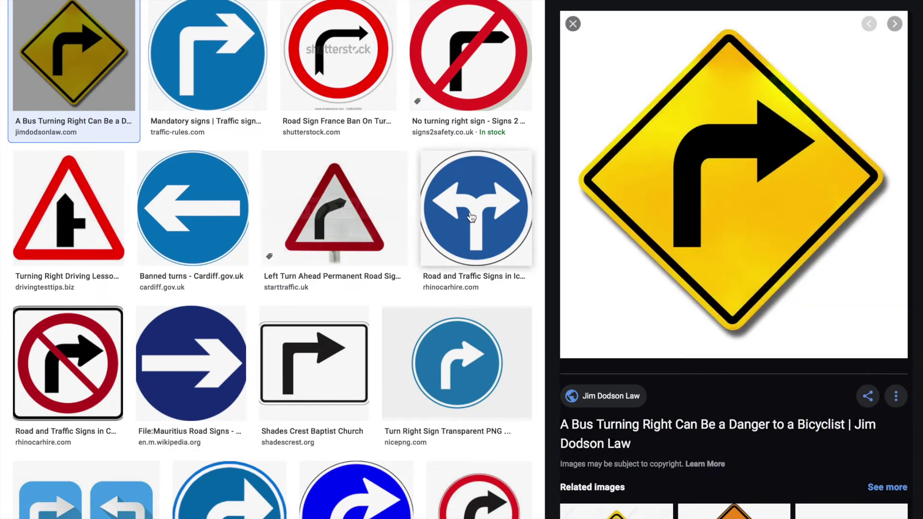
Switch back to Keynote and insert the captured right-turn road sign screenshot from the Desktop onto slide 2
{"action": "key", "text": "super+Tab"}
{"action": "left_click", "coordinate": [141, 1]}
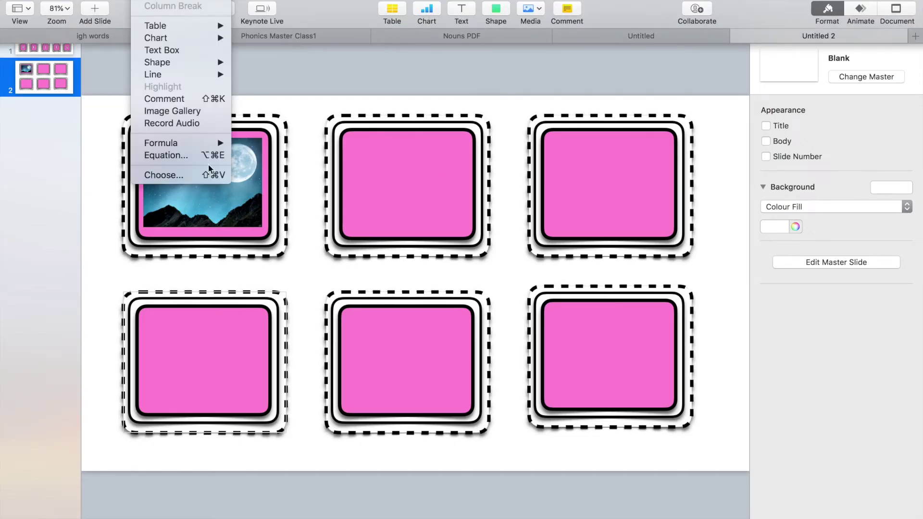
{"action": "left_click", "coordinate": [186, 174]}
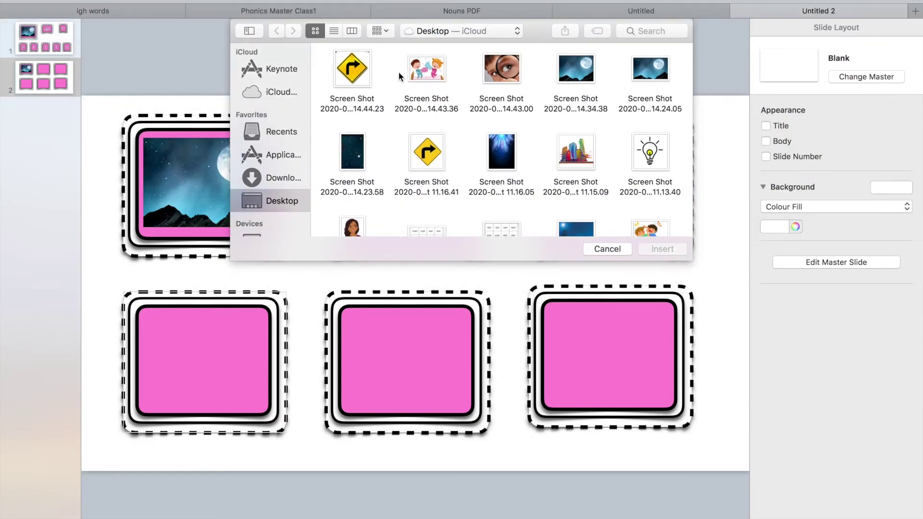
{"action": "left_click", "coordinate": [352, 76]}
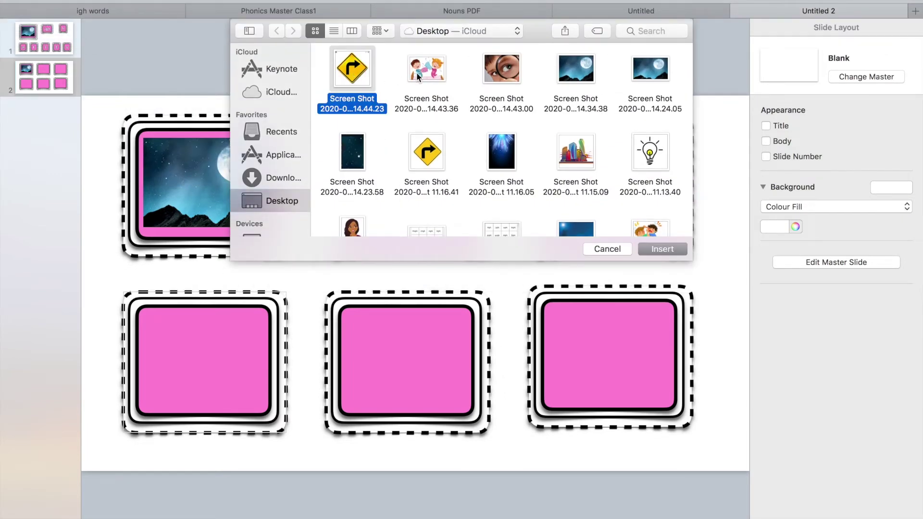
{"action": "left_click", "coordinate": [418, 78], "text": "super"}
{"action": "left_click", "coordinate": [500, 74], "text": "super"}
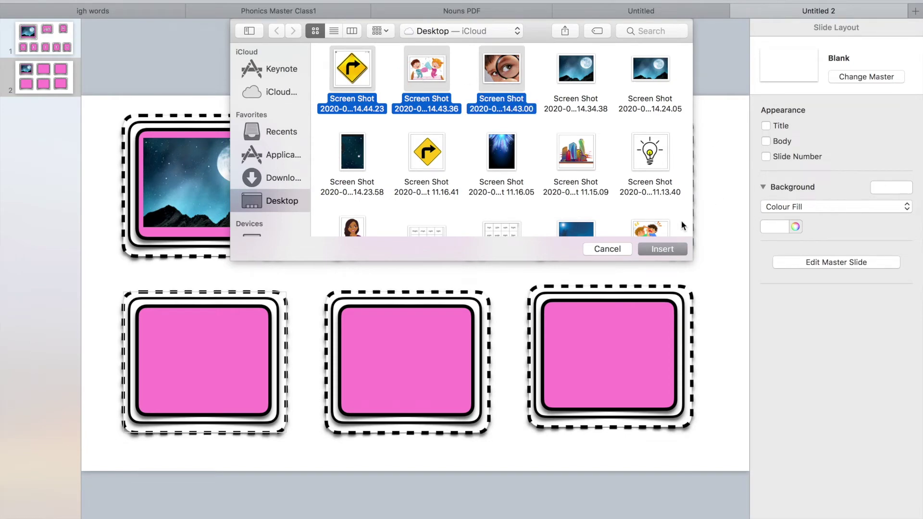
{"action": "left_click", "coordinate": [656, 248]}
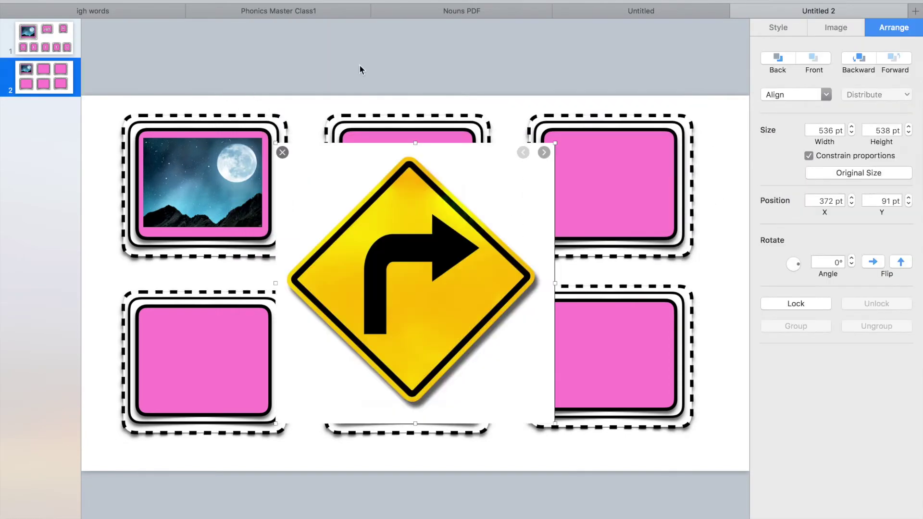
Remove the road sign's white background with Instant Alpha and shrink it to fit centred in the upper middle frame
{"action": "left_click", "coordinate": [838, 28]}
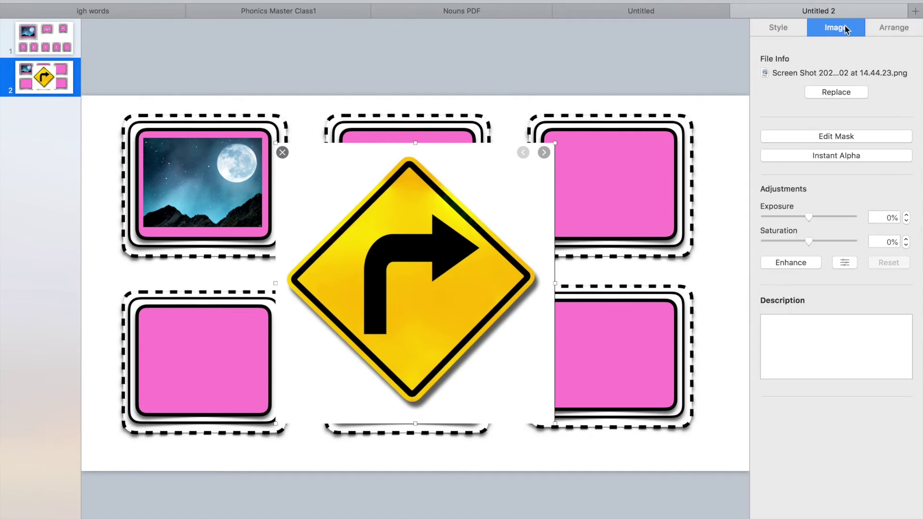
{"action": "left_click", "coordinate": [817, 155]}
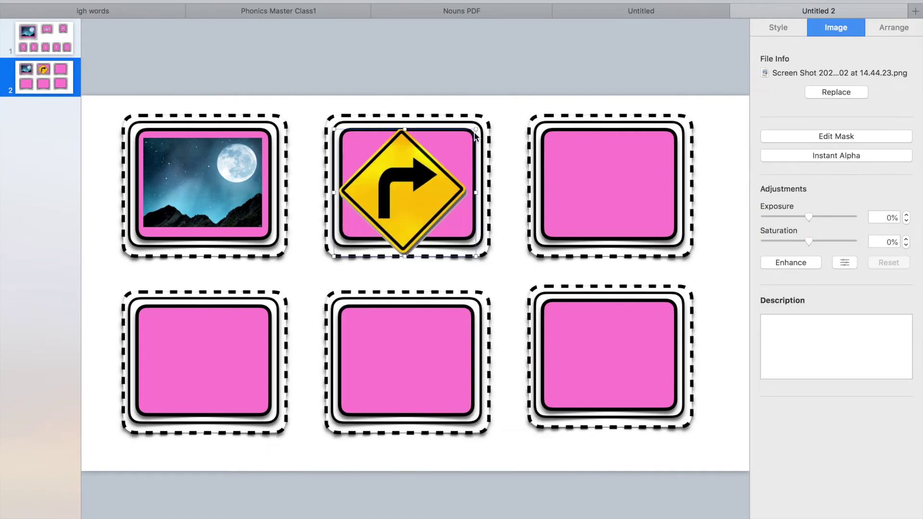
{"action": "left_click_drag", "start_coordinate": [395, 181], "coordinate": [415, 179]}
Insert the screenshot of the boy with the magnifying glass and fit it inside the upper-right frame
{"action": "key", "text": "super+shift+v"}
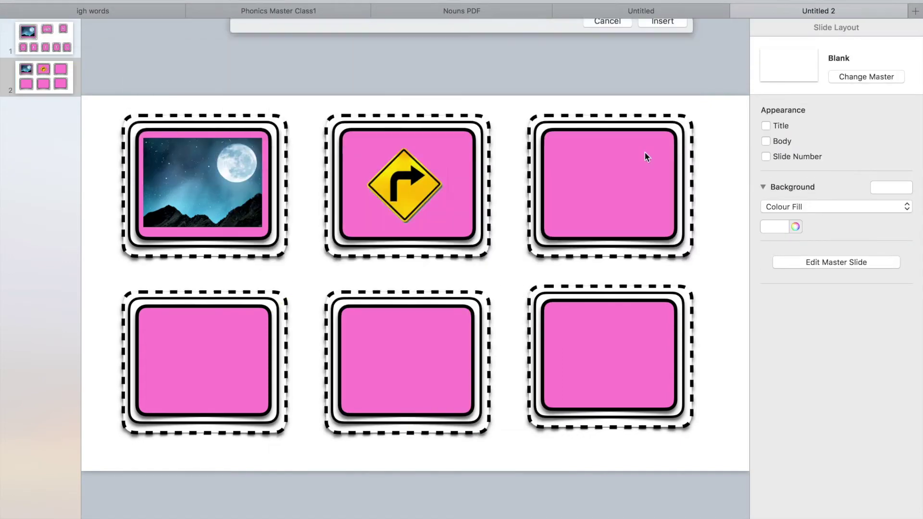
{"action": "key", "text": "Return"}
{"action": "left_click_drag", "start_coordinate": [539, 187], "coordinate": [642, 254]}
{"action": "left_click_drag", "start_coordinate": [591, 82], "coordinate": [596, 176]}
{"action": "left_click_drag", "start_coordinate": [679, 222], "coordinate": [661, 227]}
{"action": "left_click_drag", "start_coordinate": [639, 182], "coordinate": [644, 186]}
{"action": "left_click", "coordinate": [555, 114]}
Insert the pillow fight screenshot and fit it inside the lower-left frame on slide 2
{"action": "left_click", "coordinate": [139, 5]}
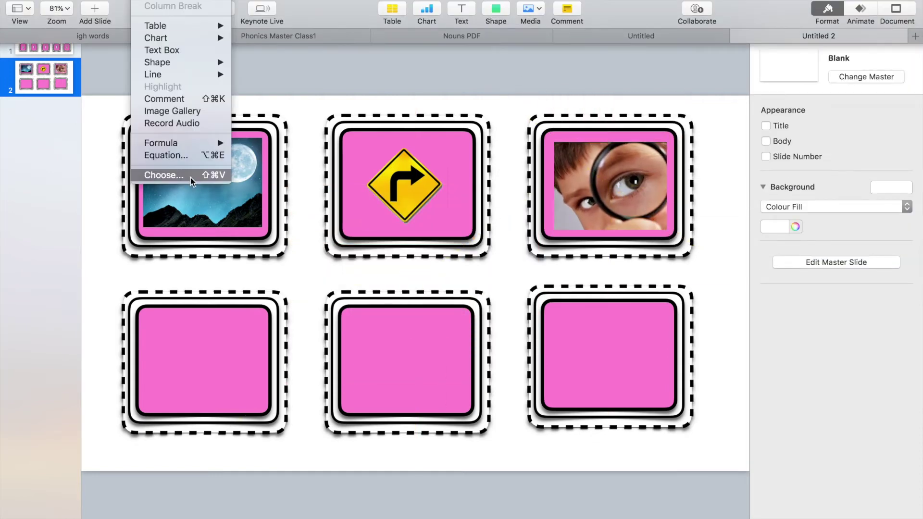
{"action": "left_click", "coordinate": [195, 177]}
{"action": "double_click", "coordinate": [423, 71]}
{"action": "left_click_drag", "start_coordinate": [567, 174], "coordinate": [438, 272]}
{"action": "left_click_drag", "start_coordinate": [384, 304], "coordinate": [242, 331]}
{"action": "left_click_drag", "start_coordinate": [278, 296], "coordinate": [253, 337]}
{"action": "left_click", "coordinate": [208, 43]}
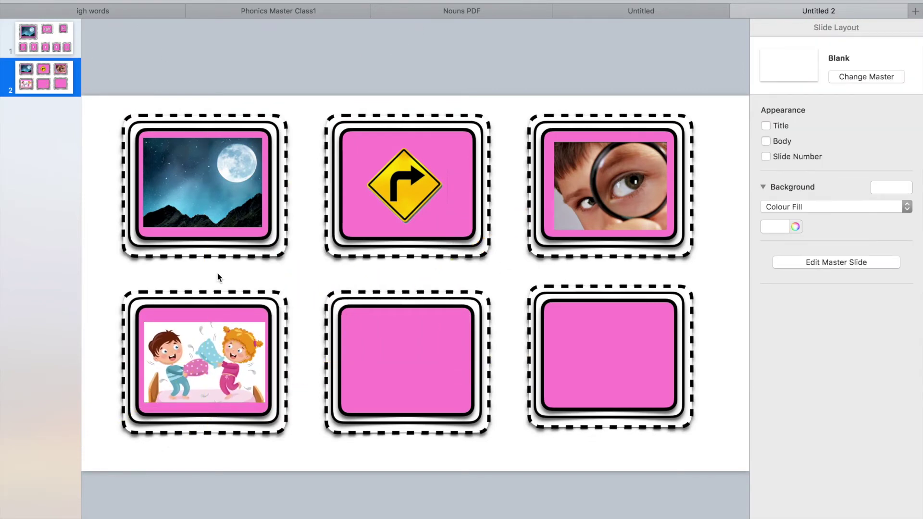
Group the inserted pictures with their frames on slide 2 so that each card is a single object
{"action": "left_click", "coordinate": [245, 350]}
{"action": "left_click_drag", "start_coordinate": [107, 283], "coordinate": [262, 429]}
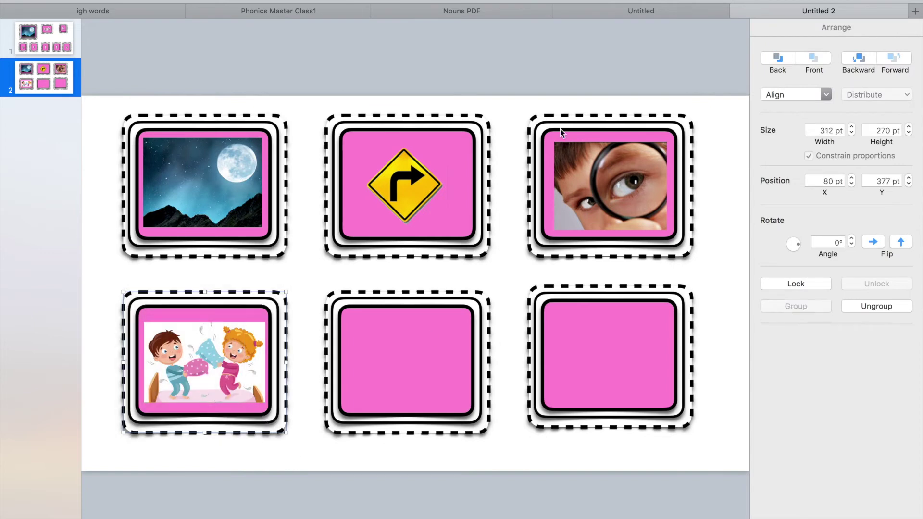
{"action": "left_click", "coordinate": [498, 264]}
{"action": "left_click", "coordinate": [148, 186]}
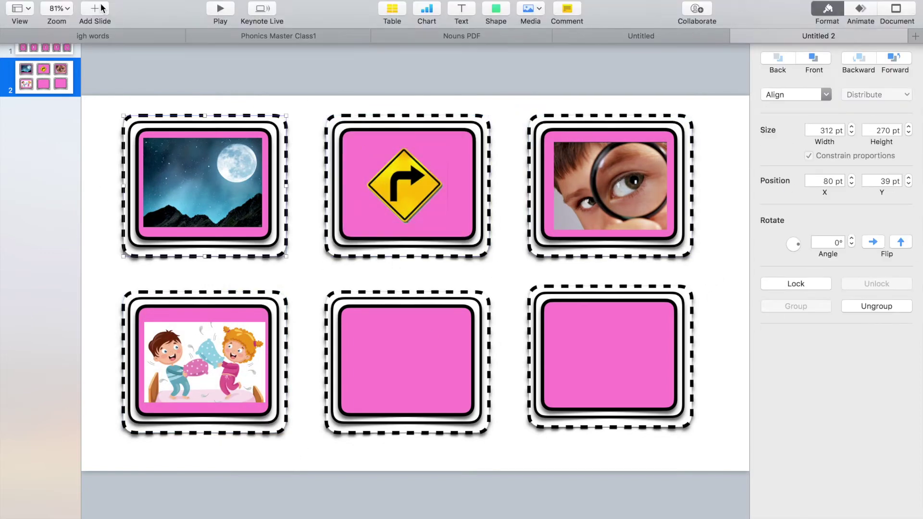
Add a blank third slide and paste a copy of slide 2's magnifying-glass card onto it
{"action": "left_click", "coordinate": [102, 8]}
{"action": "left_click", "coordinate": [131, 381]}
{"action": "left_click", "coordinate": [62, 43]}
{"action": "left_click", "coordinate": [39, 77]}
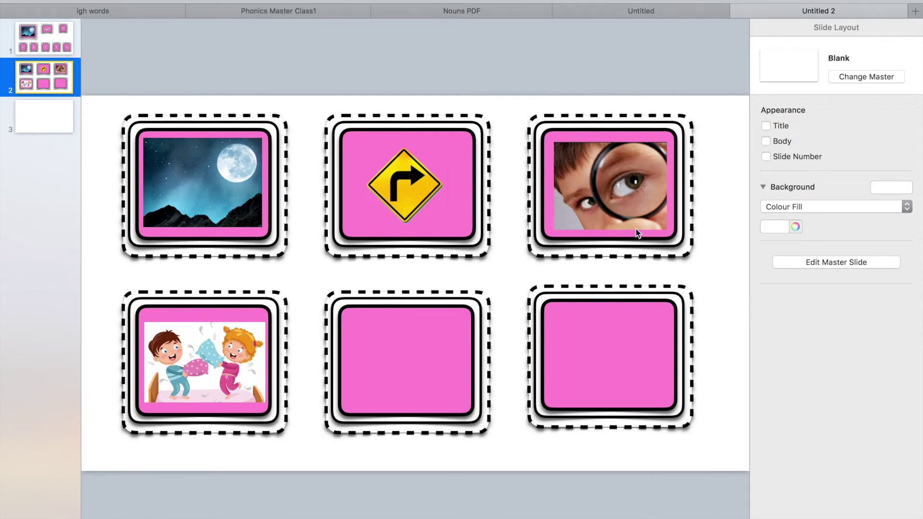
{"action": "left_click", "coordinate": [629, 224]}
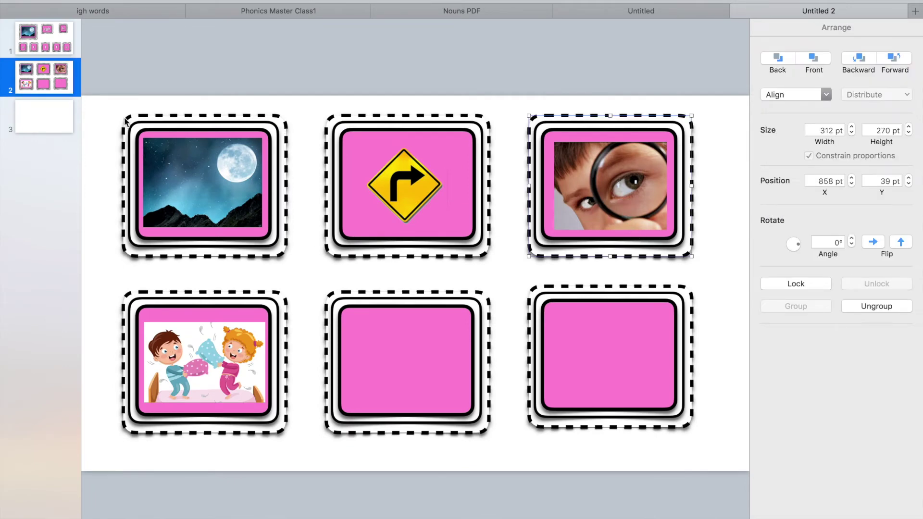
{"action": "left_click", "coordinate": [25, 106]}
{"action": "key", "text": "super+v"}
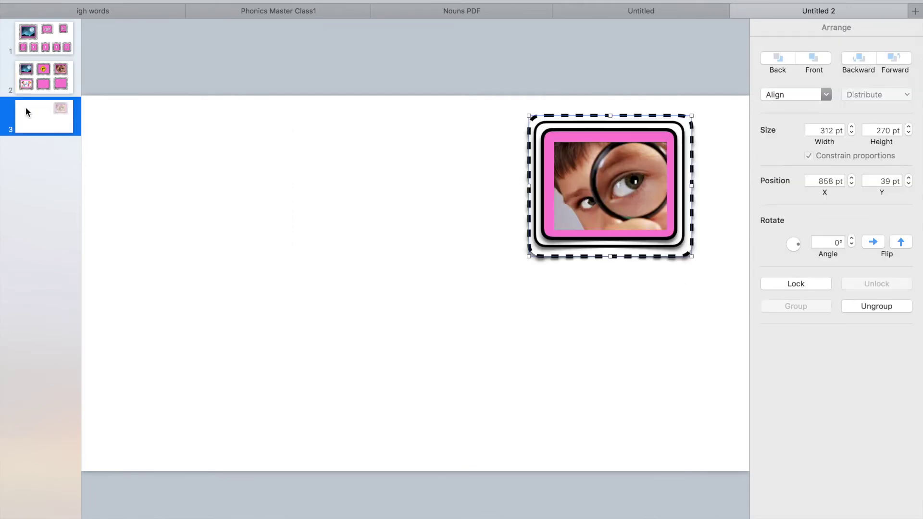
Move the card to the left side of slide 3 and enlarge it to about 457 by 394 pt
{"action": "left_click_drag", "start_coordinate": [624, 197], "coordinate": [209, 214]}
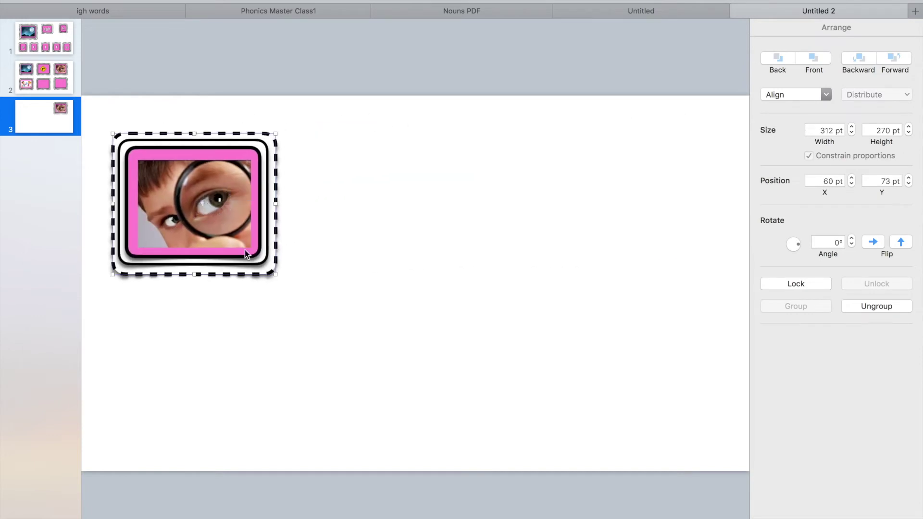
{"action": "left_click_drag", "start_coordinate": [276, 274], "coordinate": [353, 338]}
{"action": "left_click_drag", "start_coordinate": [317, 291], "coordinate": [312, 312]}
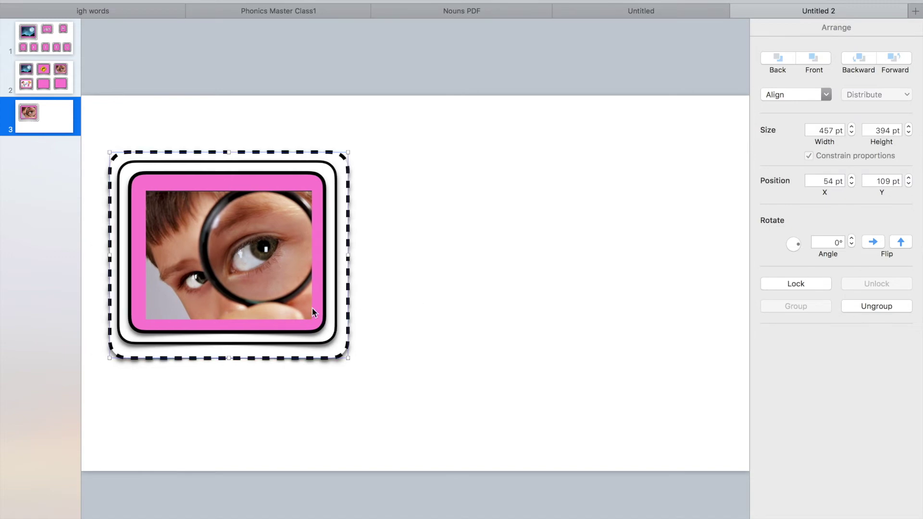
Copy the igh, h, n, t, l, f and s tiles from slide 1 onto slide 3
{"action": "left_click", "coordinate": [451, 192]}
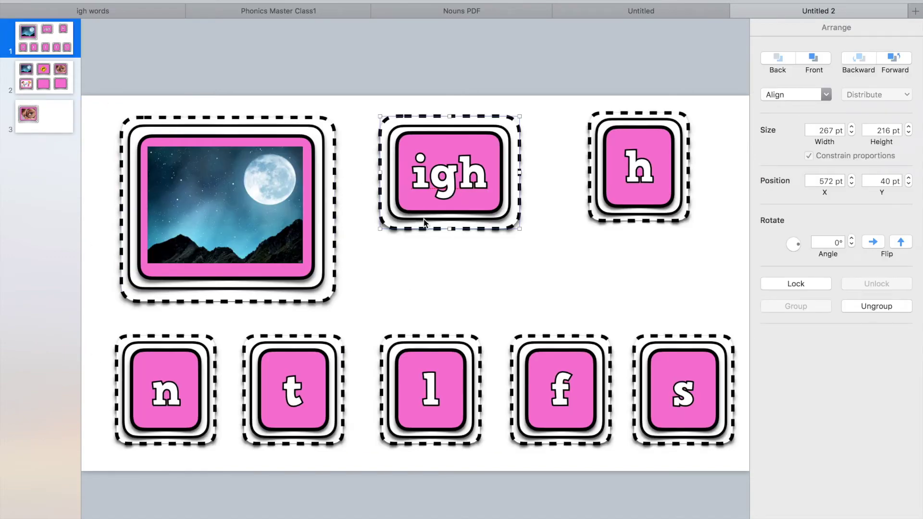
{"action": "left_click", "coordinate": [189, 373], "text": "shift"}
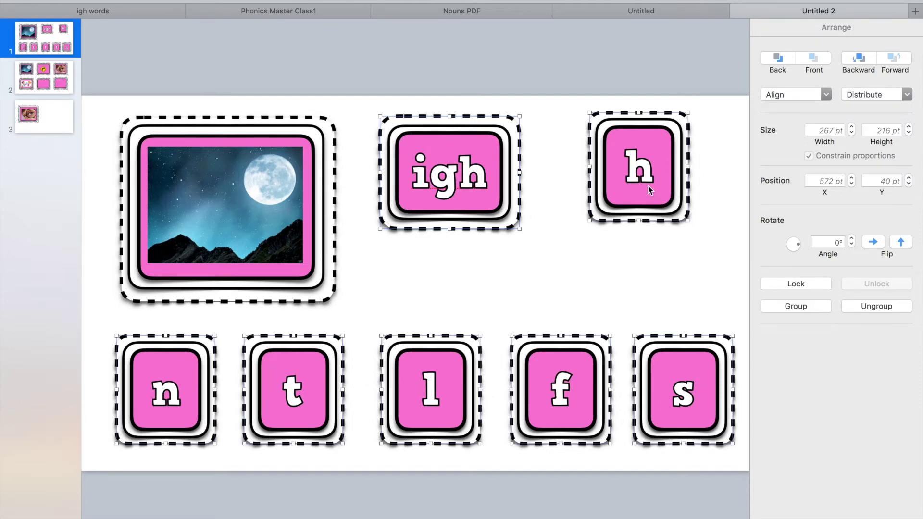
{"action": "left_click", "coordinate": [55, 110]}
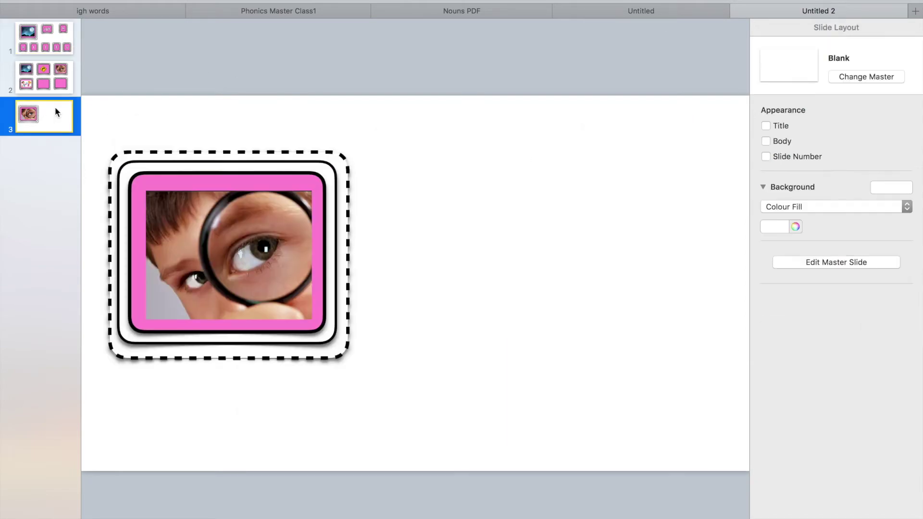
{"action": "key", "text": "cmd+v"}
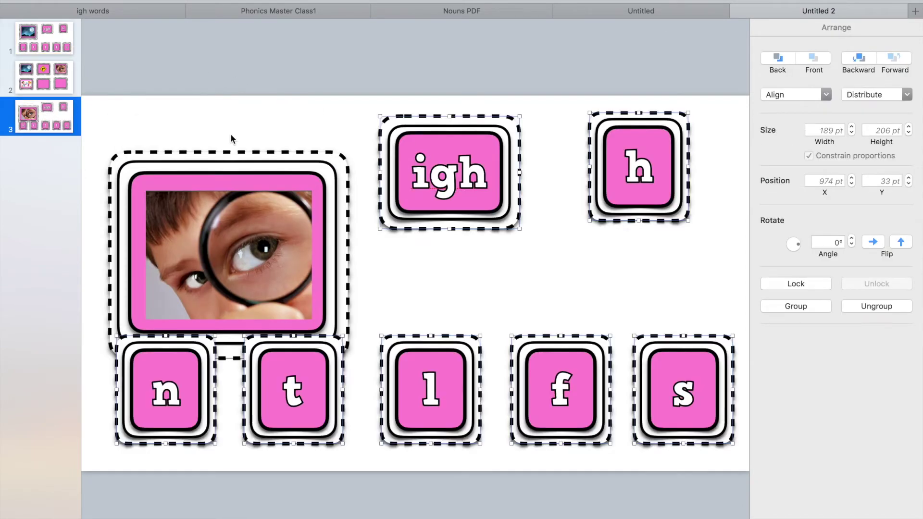
Zoom to 75%, shift the igh tile lower, and move the picture card to about x 38 pt, y 29 pt
{"action": "left_click", "coordinate": [57, 8]}
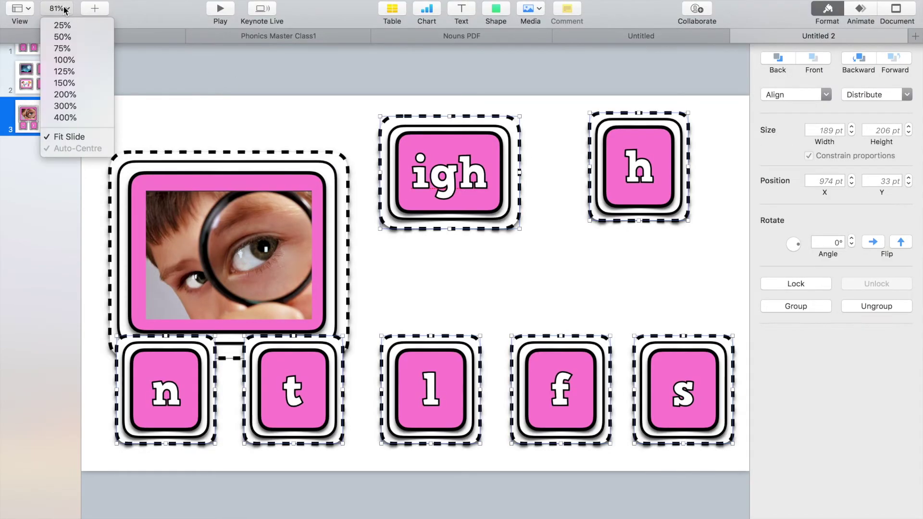
{"action": "left_click", "coordinate": [68, 48]}
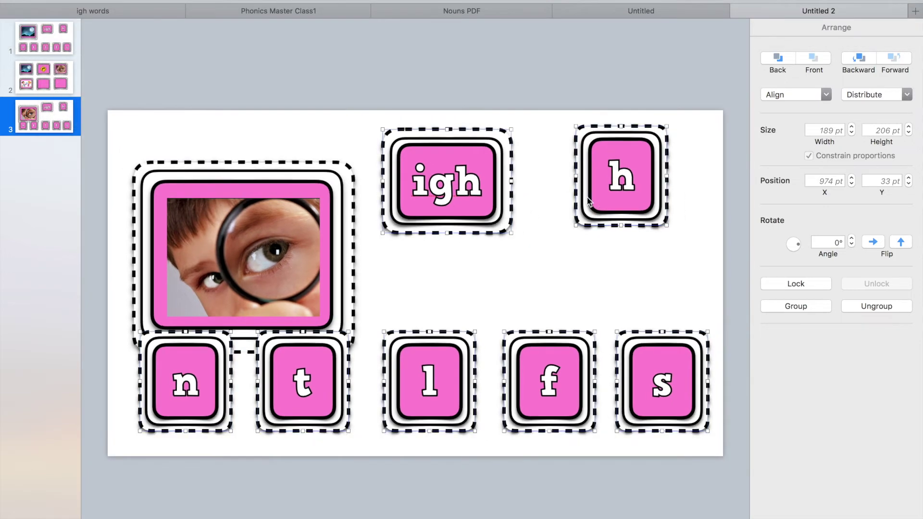
{"action": "left_click", "coordinate": [543, 198]}
{"action": "left_click_drag", "start_coordinate": [462, 175], "coordinate": [525, 219]}
{"action": "left_click", "coordinate": [313, 188]}
{"action": "left_click_drag", "start_coordinate": [313, 188], "coordinate": [305, 149]}
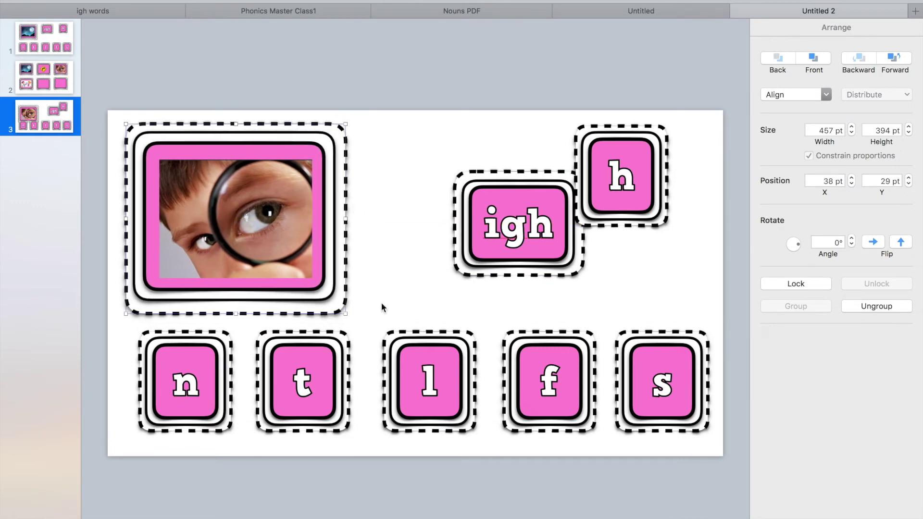
Arrange the n, t, l, f and s tiles in an evenly spaced row beneath the picture card
{"action": "left_click_drag", "start_coordinate": [205, 381], "coordinate": [189, 390]}
{"action": "left_click_drag", "start_coordinate": [325, 388], "coordinate": [311, 401]}
{"action": "left_click_drag", "start_coordinate": [412, 388], "coordinate": [379, 398]}
{"action": "left_click_drag", "start_coordinate": [288, 400], "coordinate": [279, 403]}
{"action": "left_click_drag", "start_coordinate": [402, 399], "coordinate": [389, 398]}
{"action": "left_click_drag", "start_coordinate": [553, 382], "coordinate": [497, 391]}
{"action": "left_click_drag", "start_coordinate": [633, 384], "coordinate": [577, 392]}
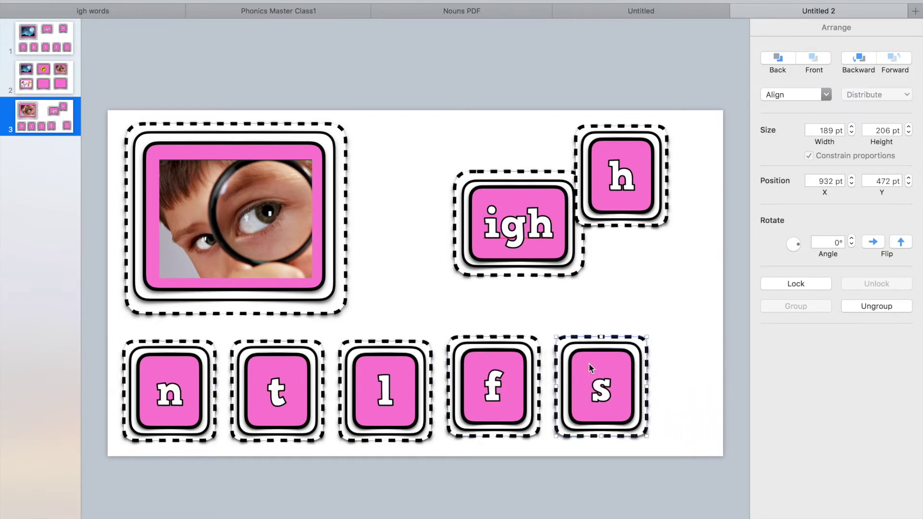
Place the h tile between f and s in the letter row and leave igh alone beside the picture card
{"action": "left_click_drag", "start_coordinate": [614, 197], "coordinate": [688, 388]}
{"action": "left_click_drag", "start_coordinate": [598, 411], "coordinate": [447, 242]}
{"action": "left_click_drag", "start_coordinate": [539, 250], "coordinate": [578, 239]}
{"action": "left_click", "coordinate": [665, 369]}
{"action": "left_click_drag", "start_coordinate": [665, 369], "coordinate": [575, 388]}
{"action": "left_click_drag", "start_coordinate": [430, 227], "coordinate": [703, 404]}
Group the six letter tiles and shrink the row to about 1197 by 197 pt to fit the slide
{"action": "left_click_drag", "start_coordinate": [115, 343], "coordinate": [733, 387]}
{"action": "left_click", "coordinate": [815, 312]}
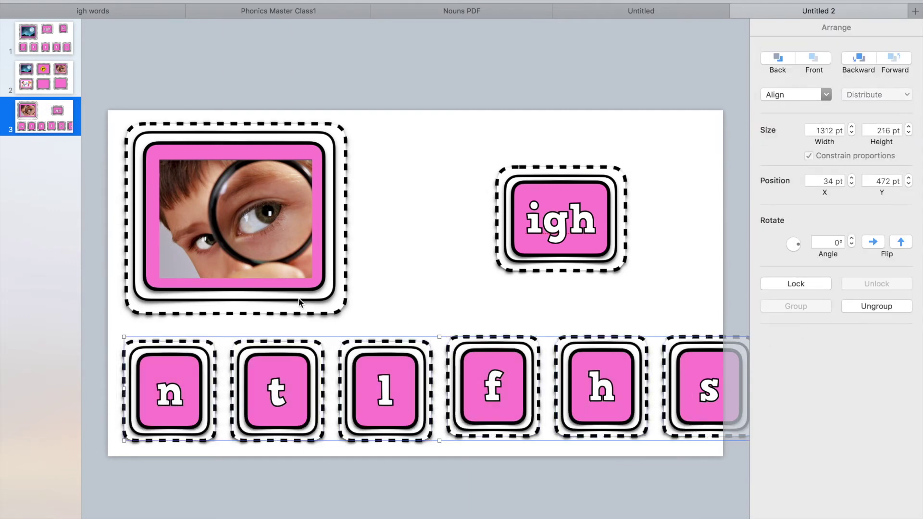
{"action": "left_click_drag", "start_coordinate": [124, 336], "coordinate": [163, 359]}
{"action": "left_click", "coordinate": [424, 312]}
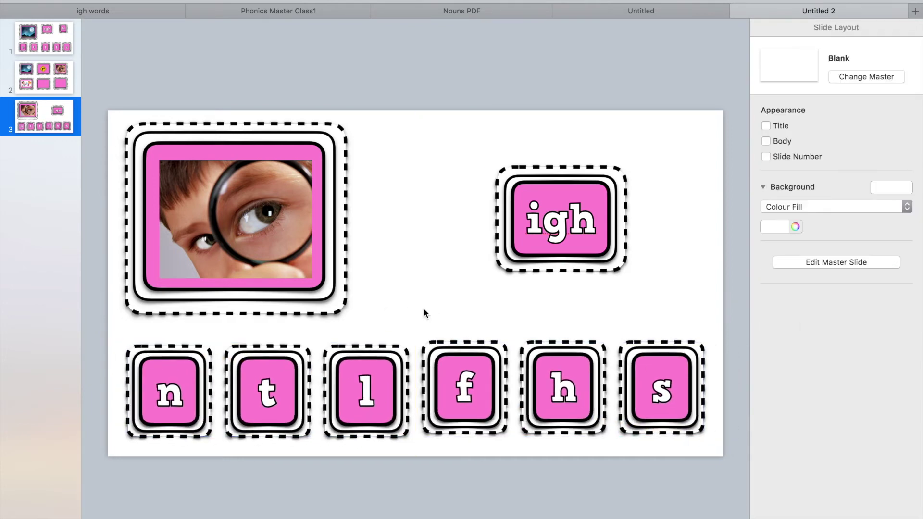
Ungroup the letter row, try h beside igh, and line up h and f with the n, t and l tiles
{"action": "left_click", "coordinate": [556, 427]}
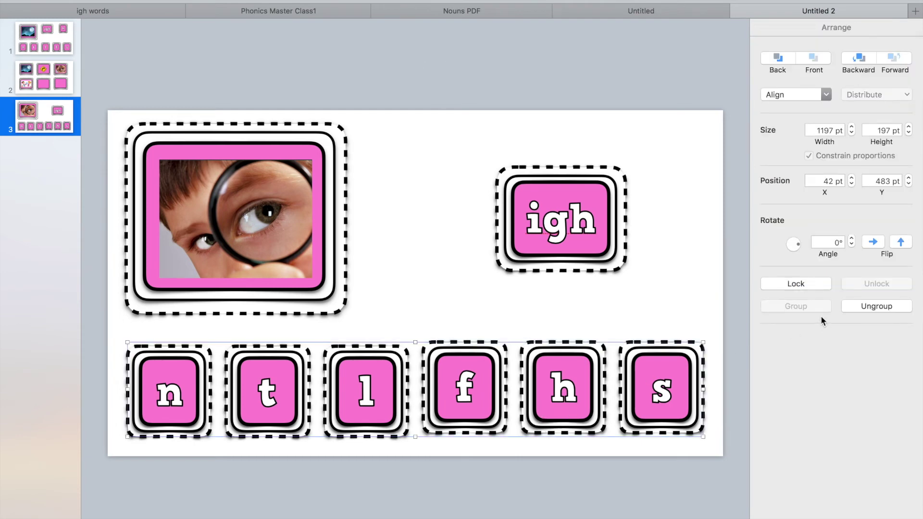
{"action": "left_click", "coordinate": [871, 304]}
{"action": "left_click", "coordinate": [447, 110]}
{"action": "left_click_drag", "start_coordinate": [561, 358], "coordinate": [428, 202]}
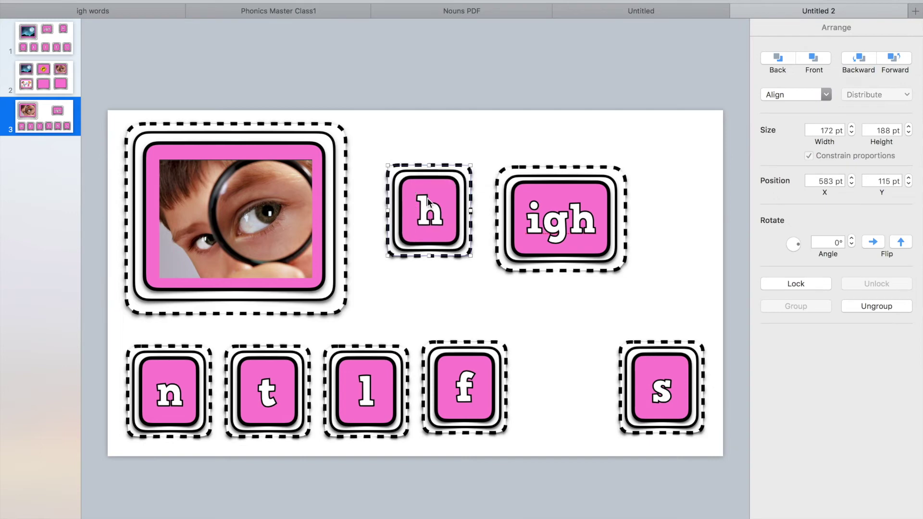
{"action": "left_click_drag", "start_coordinate": [469, 247], "coordinate": [601, 428]}
{"action": "left_click_drag", "start_coordinate": [446, 339], "coordinate": [454, 394]}
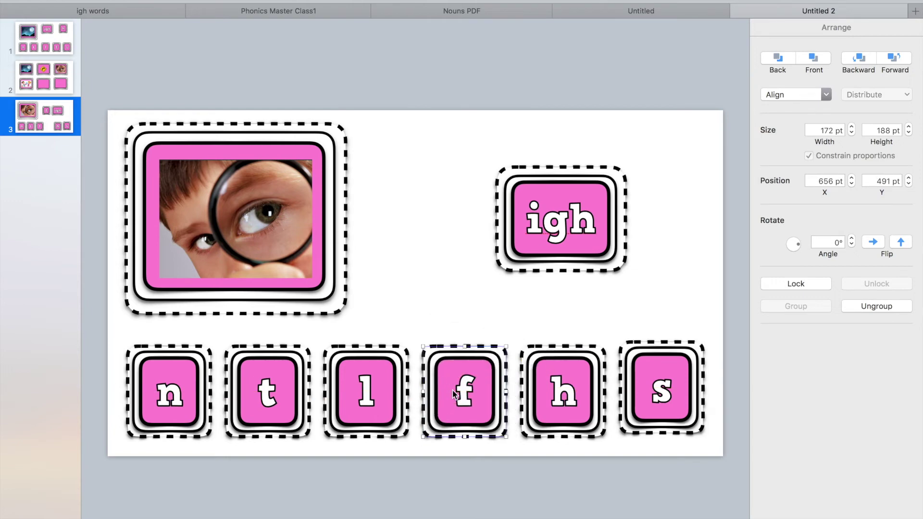
Spell "sight" beside the picture with the s, igh and t tiles, and move n next to l in the row
{"action": "left_click_drag", "start_coordinate": [312, 408], "coordinate": [721, 237]}
{"action": "left_click_drag", "start_coordinate": [606, 238], "coordinate": [577, 238]}
{"action": "left_click_drag", "start_coordinate": [656, 225], "coordinate": [632, 225]}
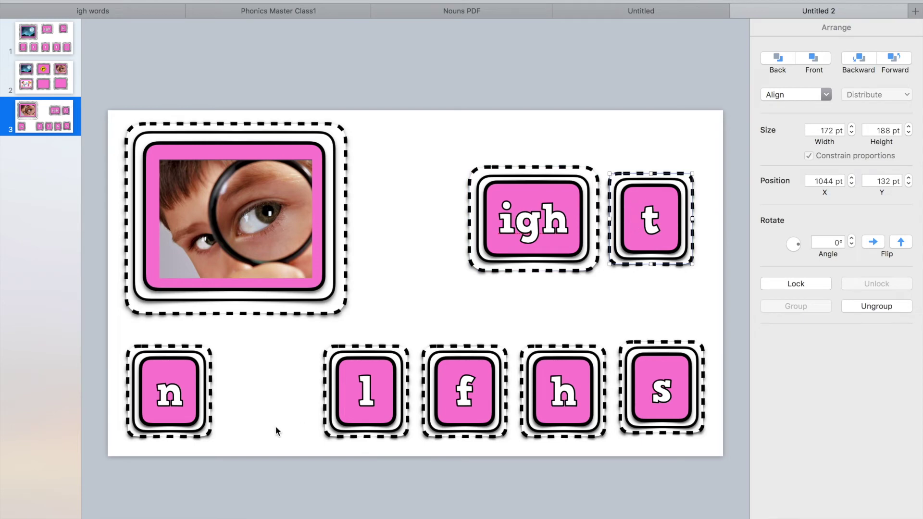
{"action": "left_click_drag", "start_coordinate": [670, 395], "coordinate": [425, 228]}
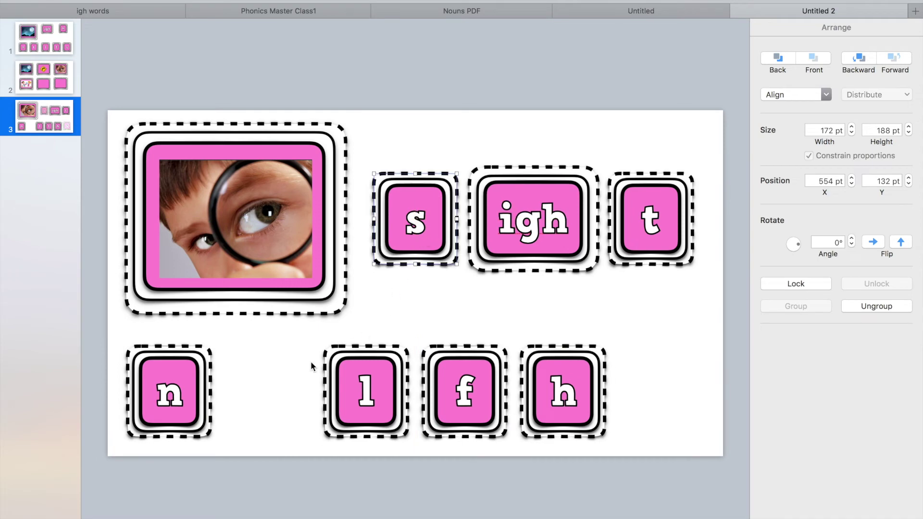
{"action": "left_click_drag", "start_coordinate": [181, 396], "coordinate": [281, 396]}
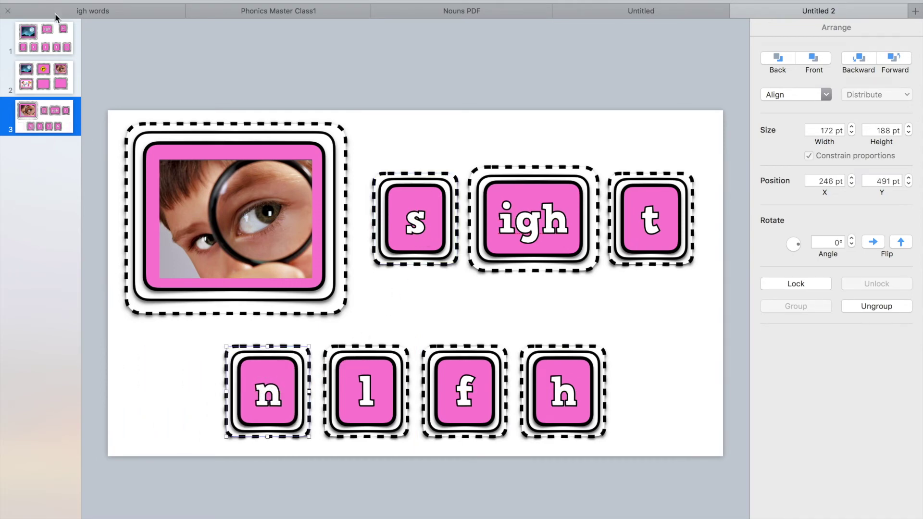
Review slides 1, 2 and 3 in turn
{"action": "left_click", "coordinate": [56, 41]}
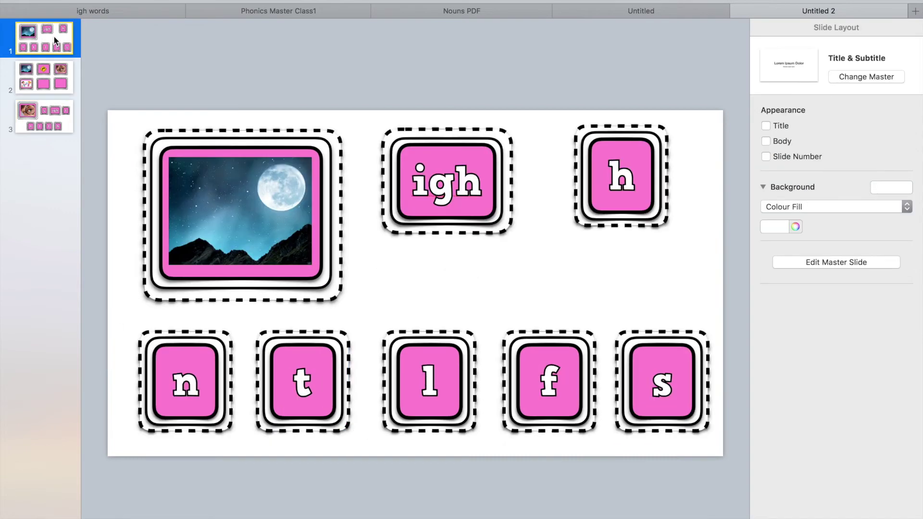
{"action": "left_click", "coordinate": [54, 74]}
{"action": "left_click", "coordinate": [57, 122]}
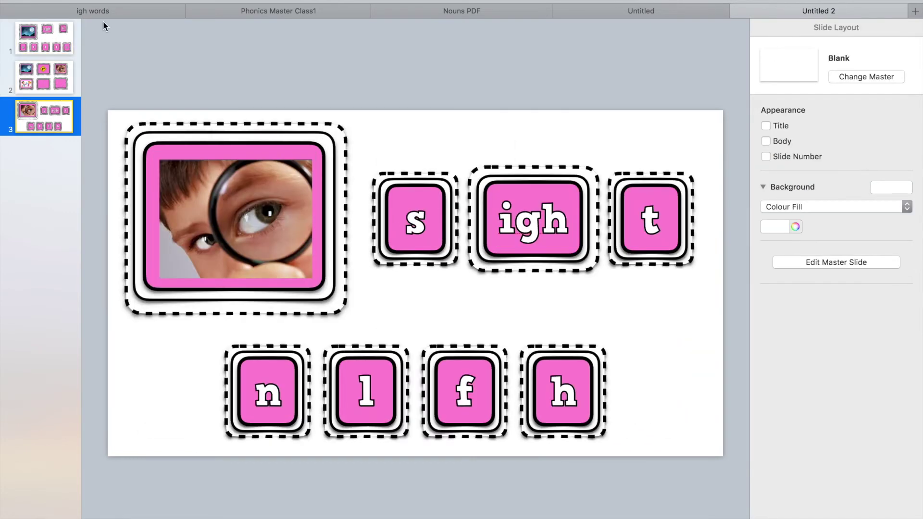
{"action": "left_click", "coordinate": [92, 1]}
{"action": "left_click", "coordinate": [312, 64]}
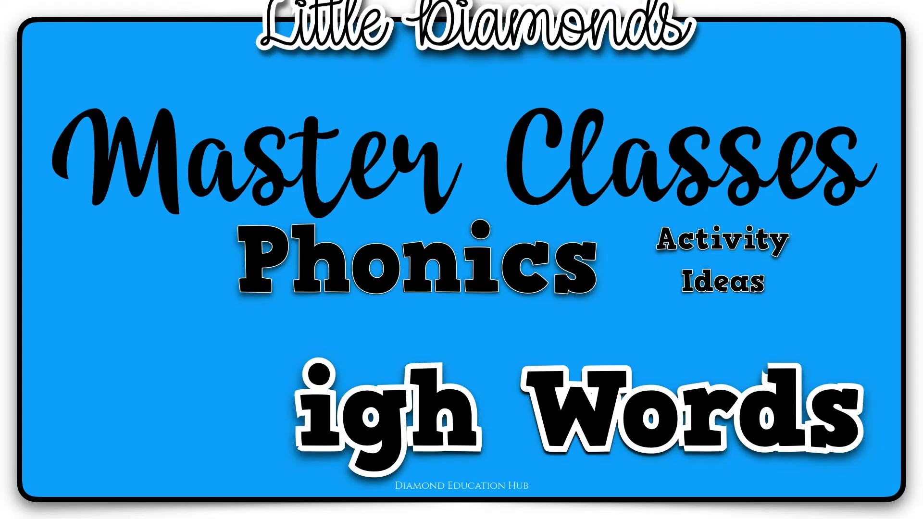